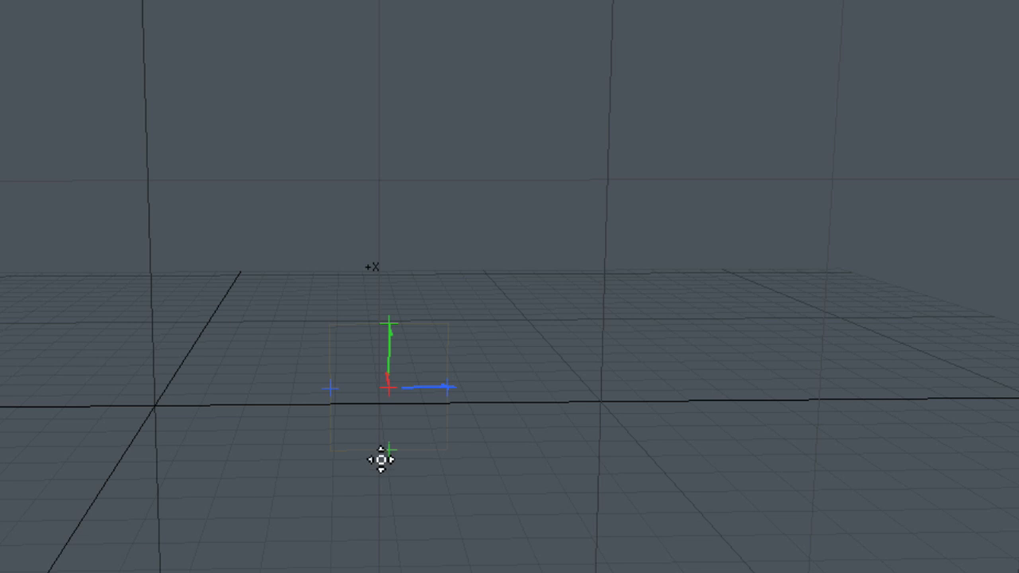
- Set the square polygon's dimensions to 5 m by 5 m and finish creating it
left_click_drag(383, 451, 383, 448)
type("5m")
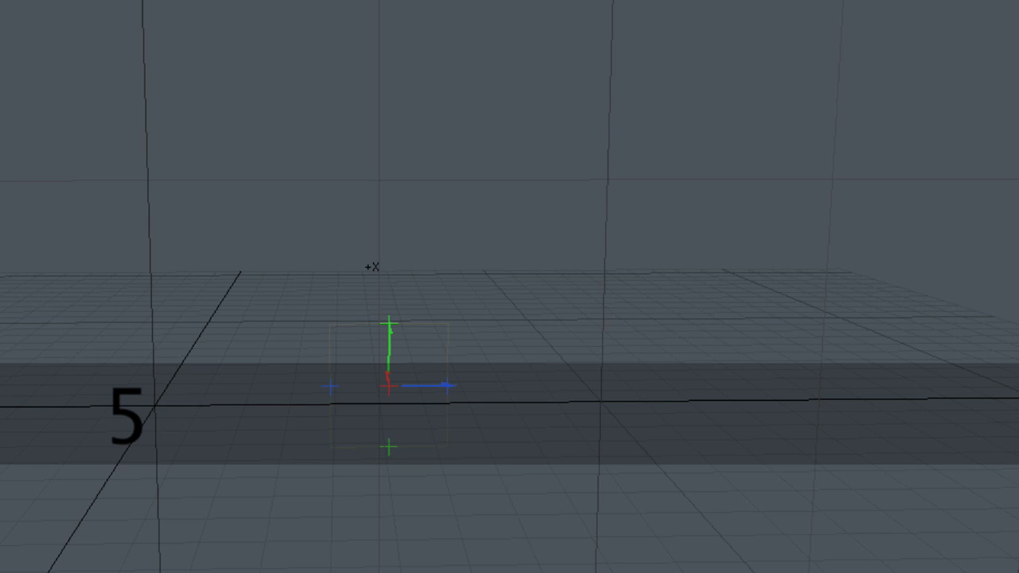
key("Tab")
type("5m")
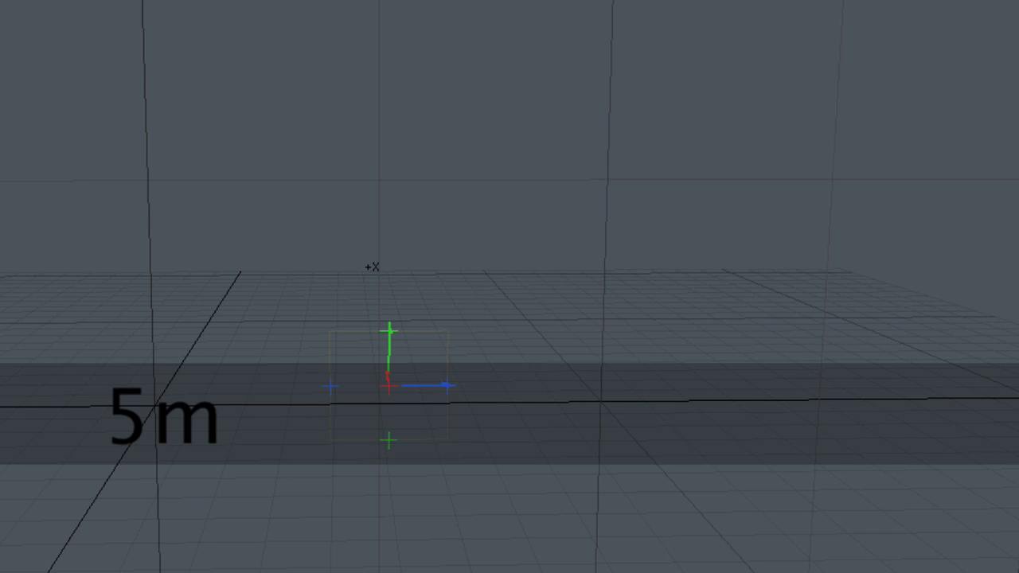
left_click_drag(449, 417, 16, 350, "alt")
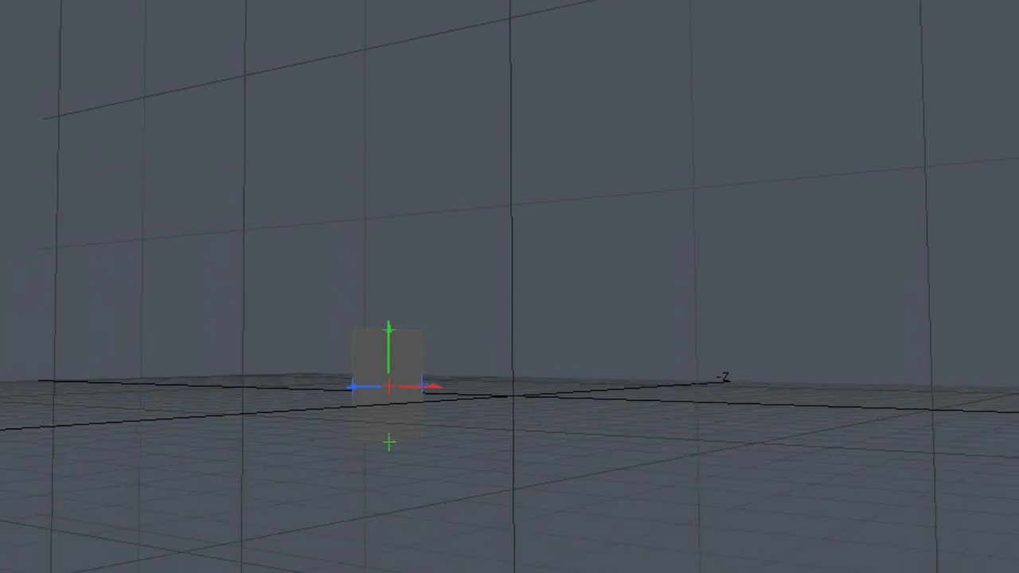
left_click_drag(449, 390, 423, 411, "alt")
key("q")
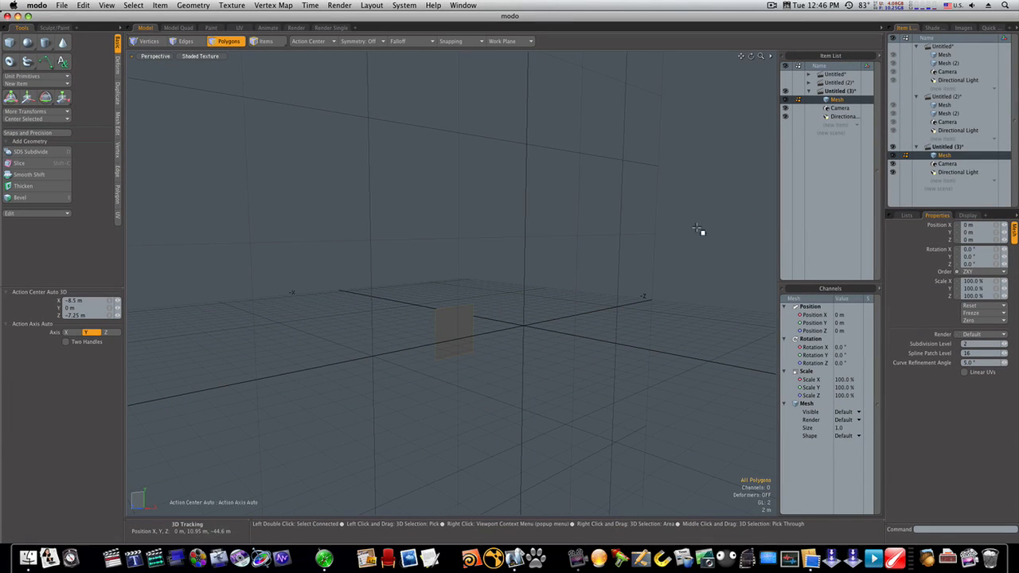
- Add a second mesh item to the Untitled (3) scene
left_click(835, 129)
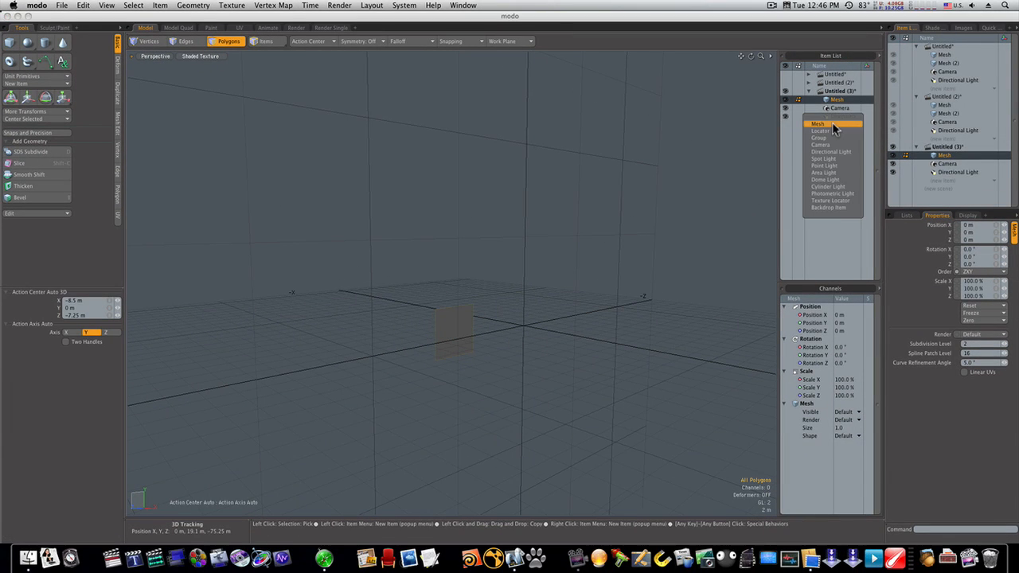
left_click(835, 126)
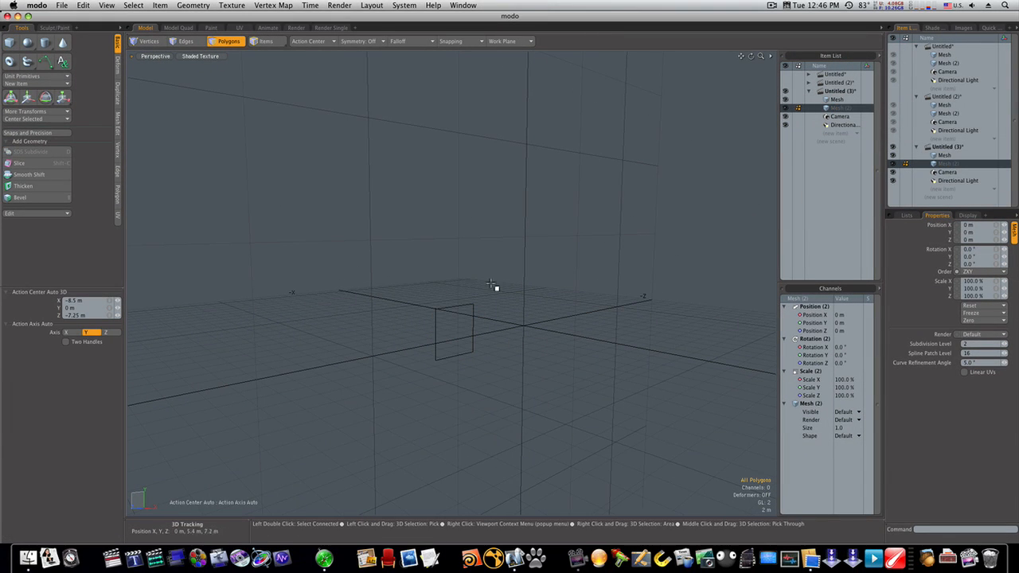
- Switch to the four-view modeling layout and center the first mesh's square polygon at the origin
left_click(178, 28)
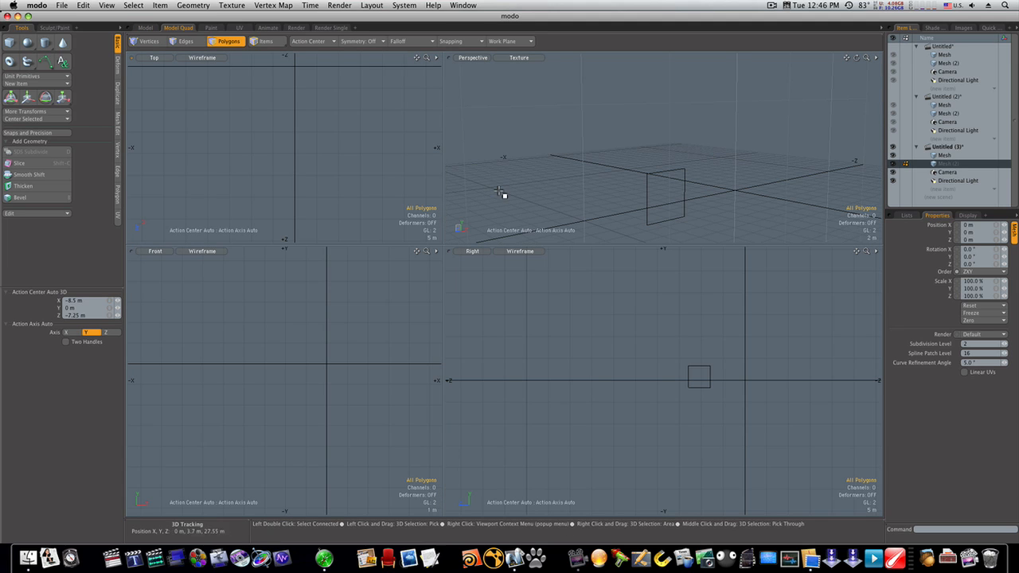
left_click_drag(353, 161, 305, 164, "ctrl+alt")
left_click_drag(328, 304, 287, 311, "ctrl+alt")
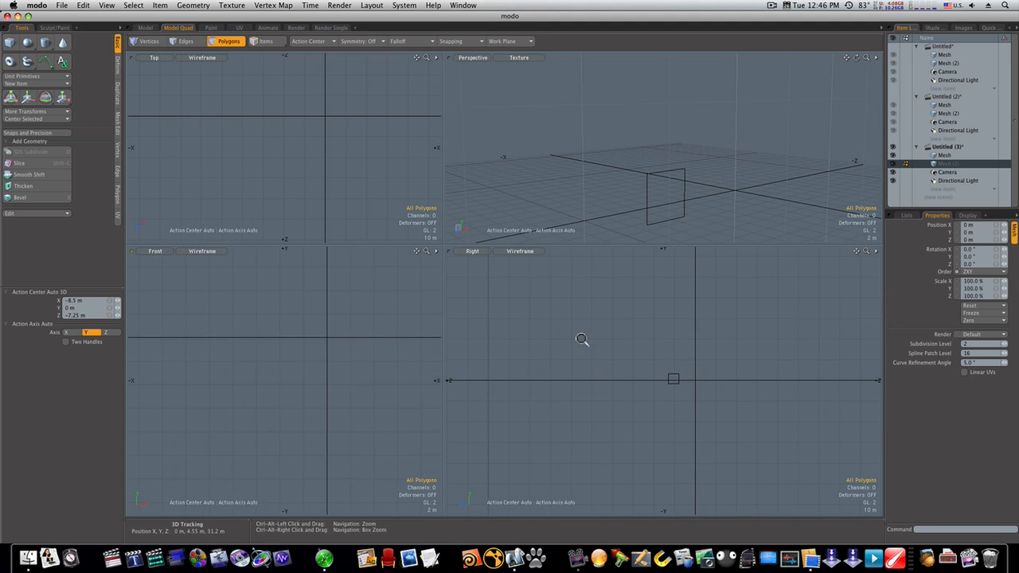
left_click_drag(581, 340, 534, 342, "ctrl+alt")
left_click_drag(345, 351, 279, 387, "ctrl+alt")
left_click_drag(706, 188, 657, 191, "ctrl+alt")
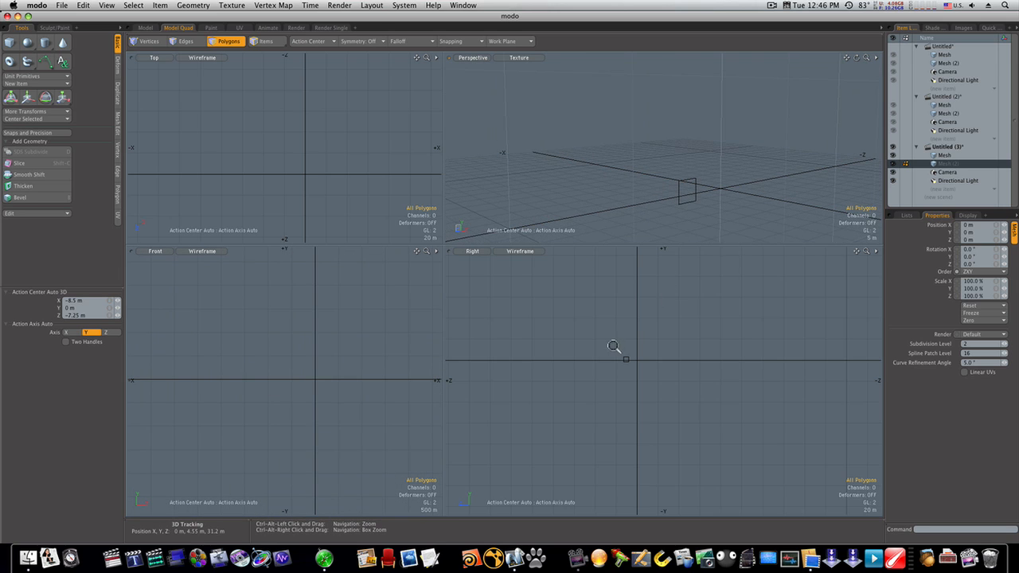
left_click_drag(609, 358, 712, 371, "ctrl+alt")
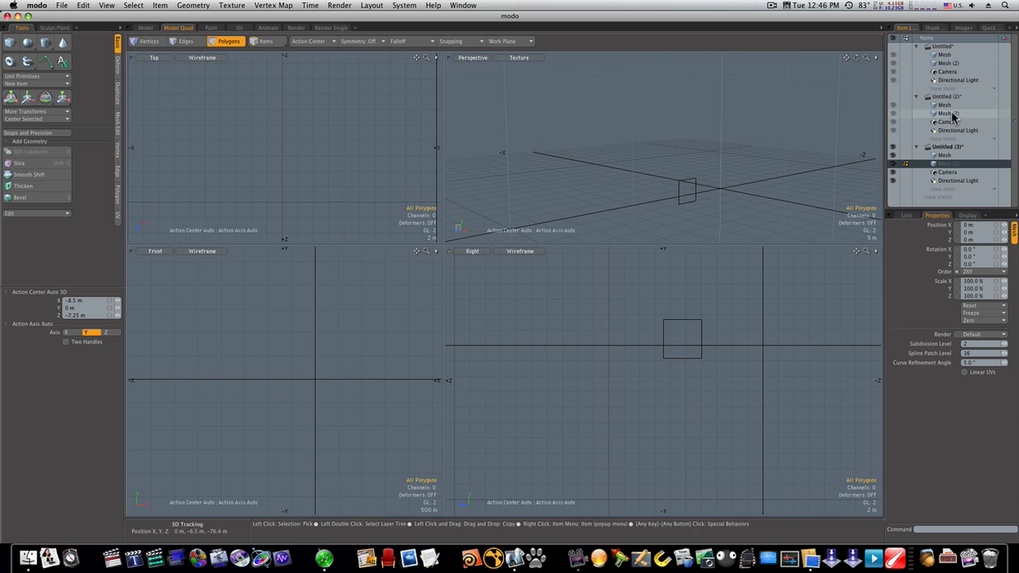
left_click(944, 156)
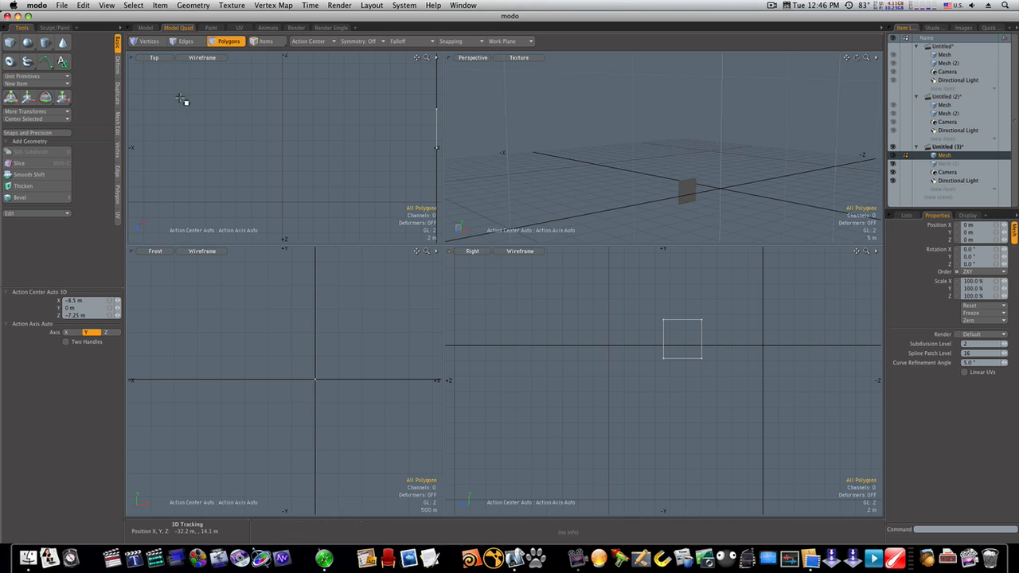
left_click(52, 119)
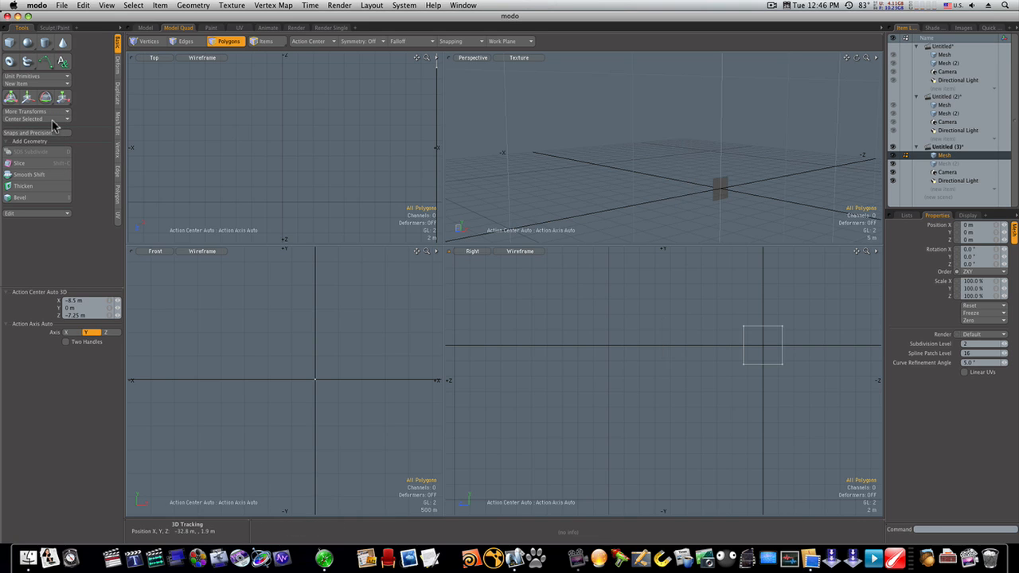
- With the Curve tool, draw a four-point curve in Mesh (2) from the origin along negative X to about -30.4 m in the Top view
mouse_move(319, 375)
left_mouse_down("ctrl+alt")
mouse_move(289, 403)
mouse_move(413, 384)
mouse_move(352, 386)
mouse_move(302, 377)
mouse_move(292, 364)
mouse_move(360, 359)
mouse_move(319, 363)
left_mouse_up("ctrl+alt")
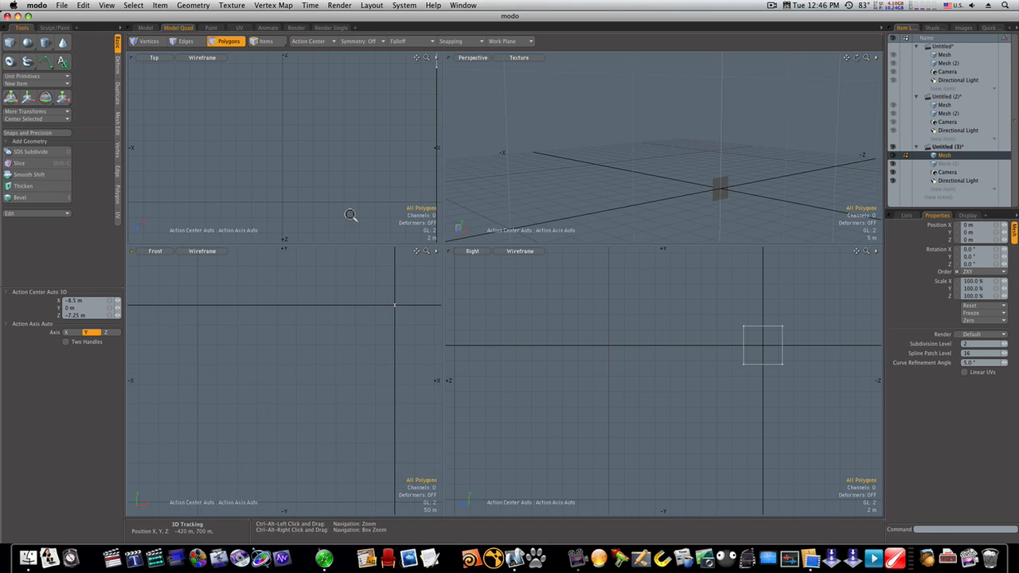
left_click_drag(339, 162, 287, 186, "ctrl+alt")
left_click_drag(361, 359, 250, 378, "ctrl+alt")
left_click_drag(360, 342, 251, 360, "alt")
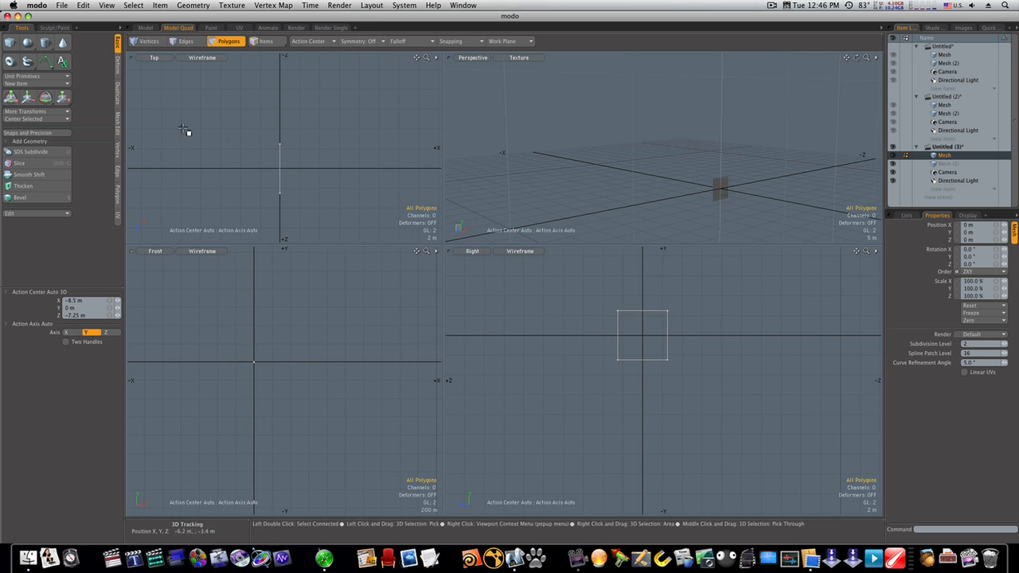
left_click(949, 172)
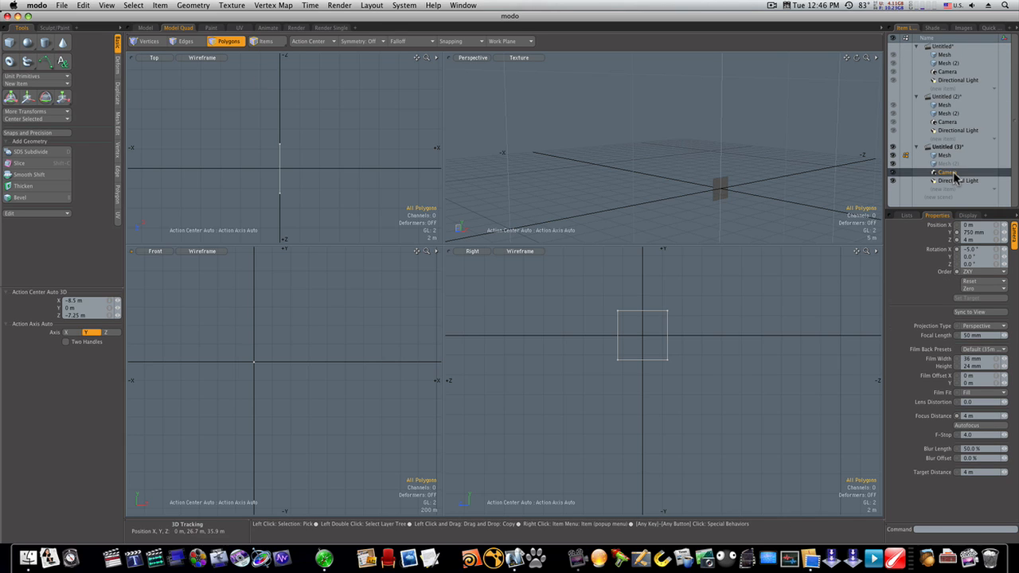
left_click(944, 163)
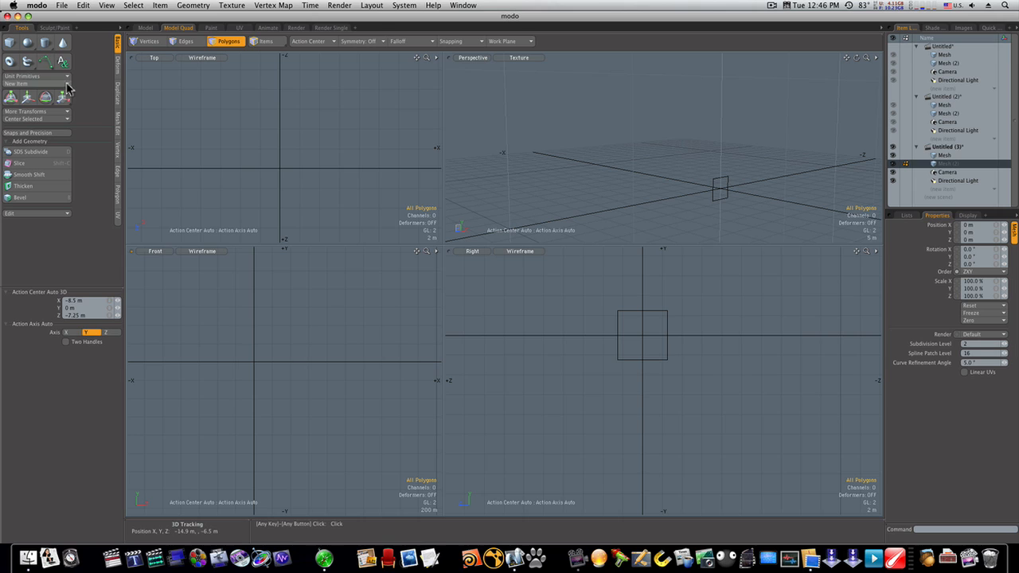
left_click(46, 63)
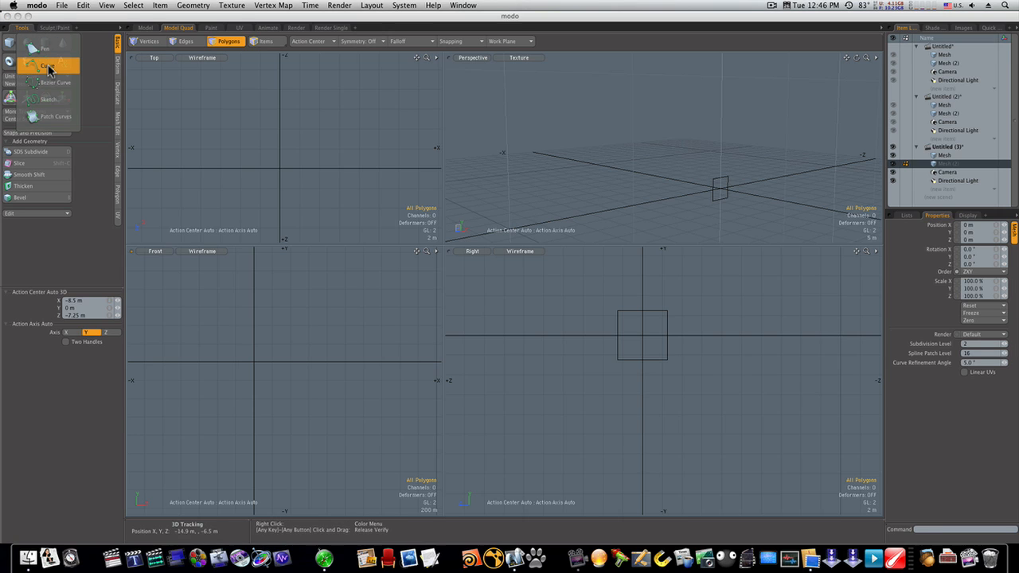
left_click(48, 67)
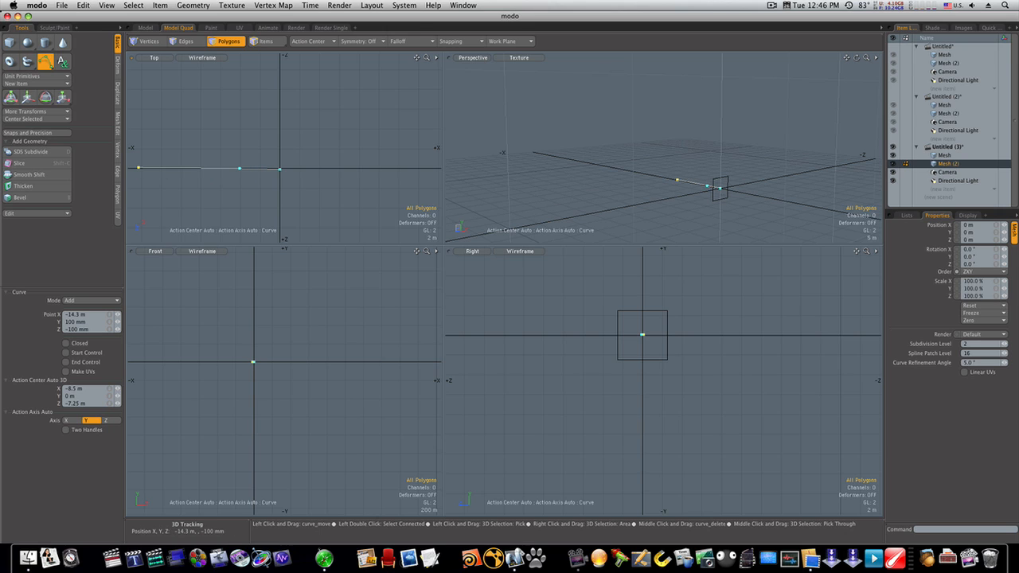
left_click_drag(227, 193, 196, 206, "ctrl+alt")
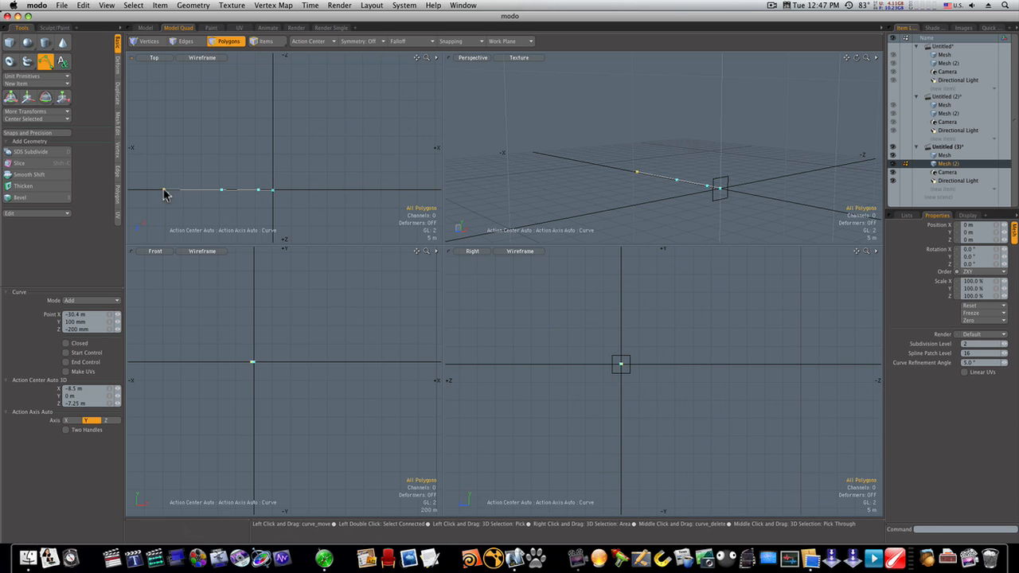
- Return to the single perspective layout and finish the curve
left_click(146, 28)
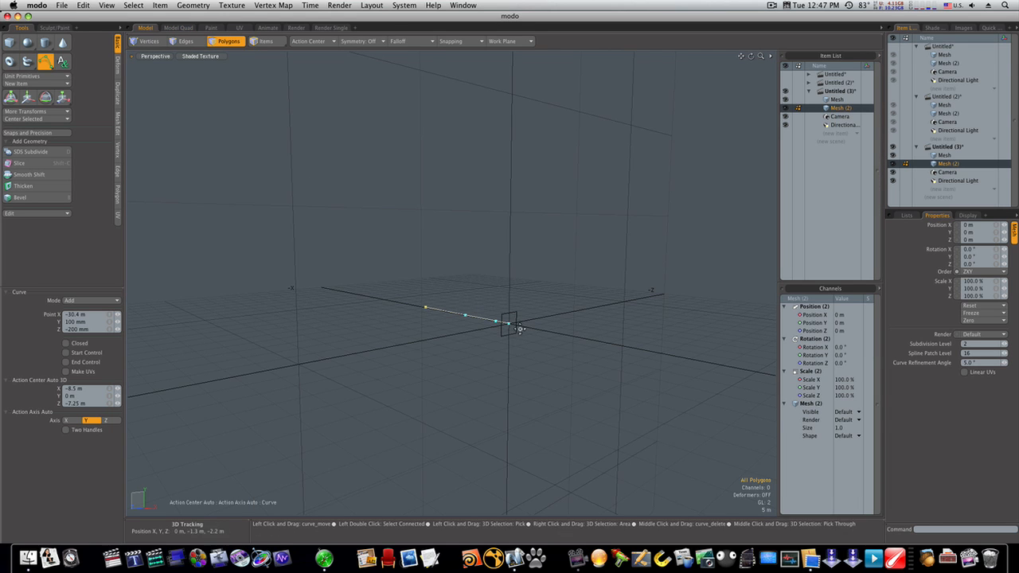
left_click_drag(519, 328, 250, 316, "alt")
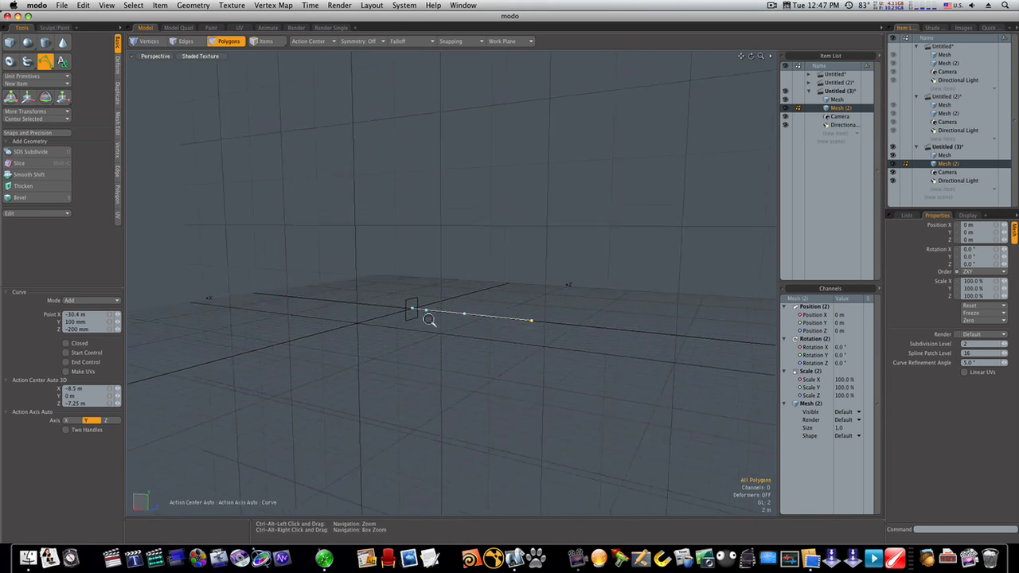
left_click_drag(430, 319, 478, 342, "ctrl+alt")
key("space")
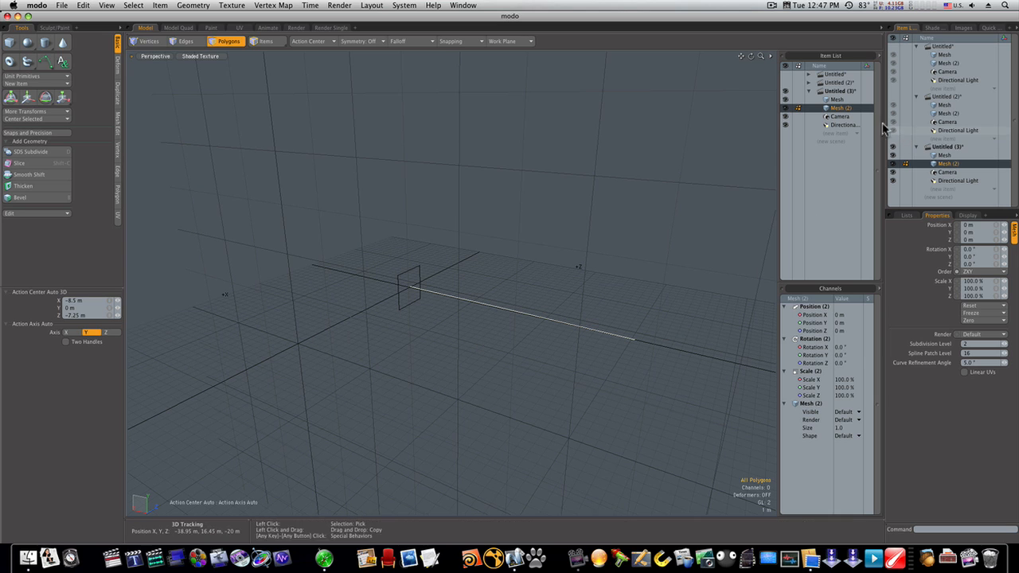
- Flip the square polygon in the first mesh so its front faces along the curve
left_click(837, 102)
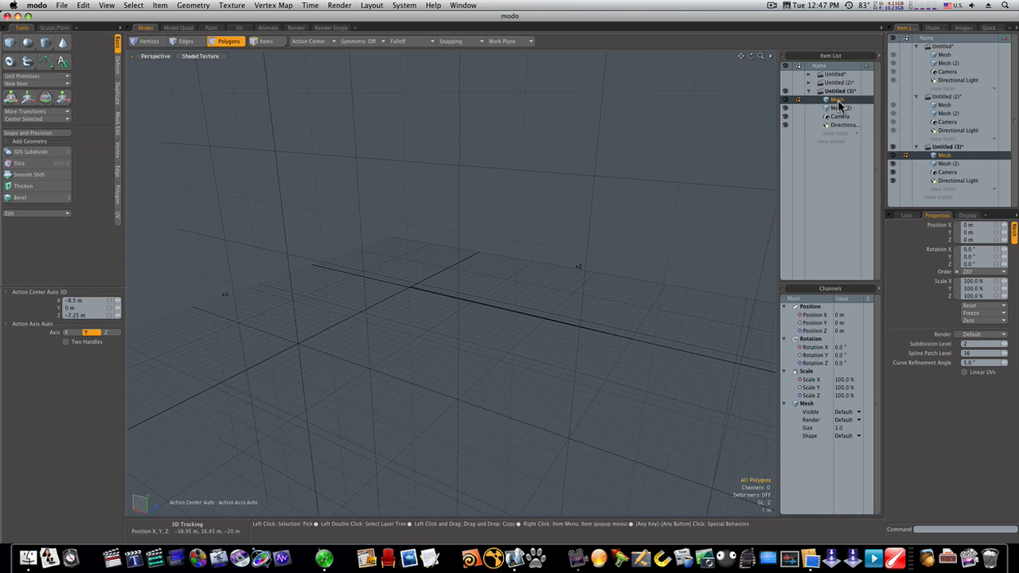
left_click_drag(528, 258, 475, 287, "alt")
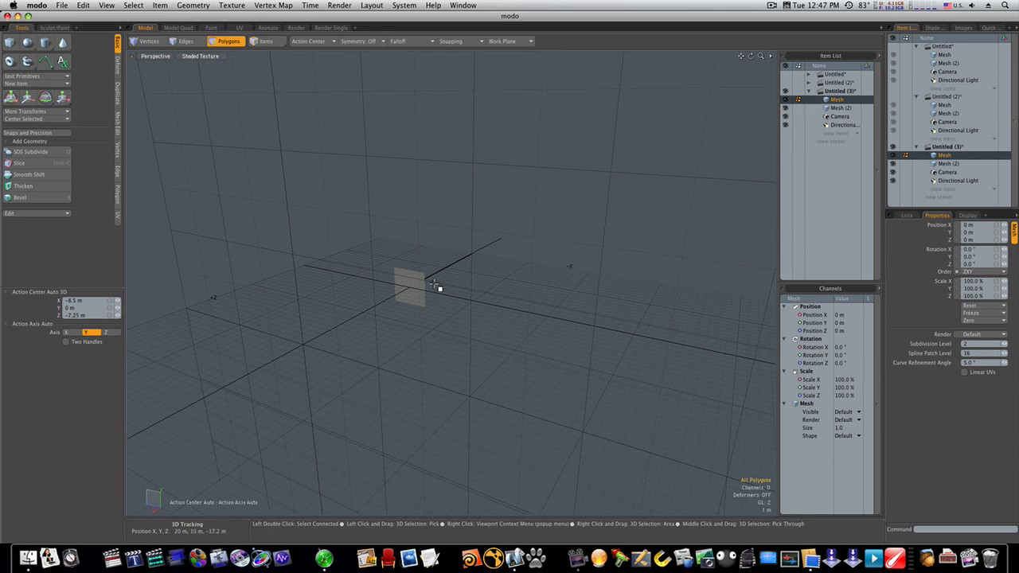
left_click_drag(604, 269, 678, 188, "alt")
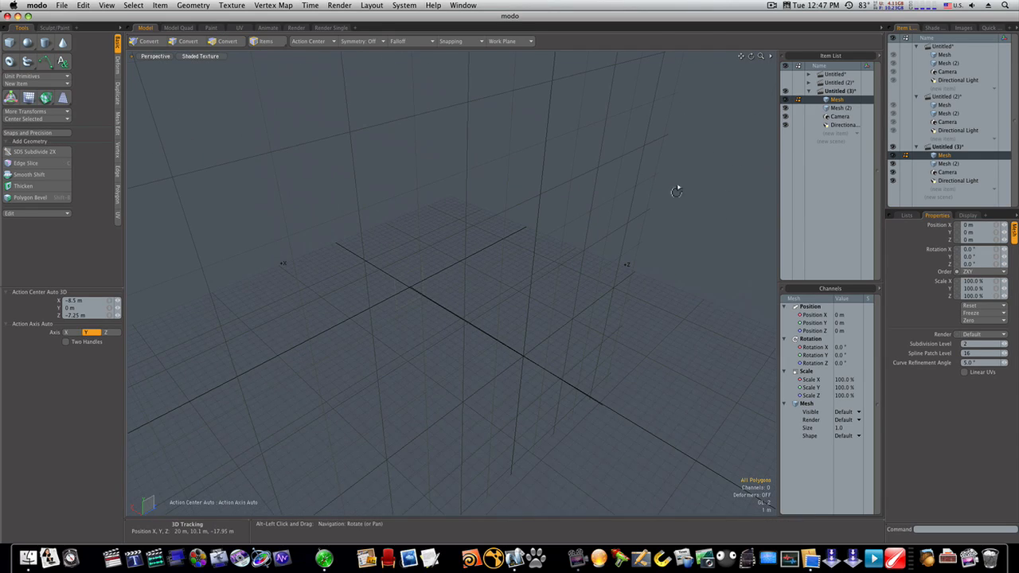
left_click(834, 108)
left_click_drag(428, 290, 587, 266, "alt")
left_click(833, 99)
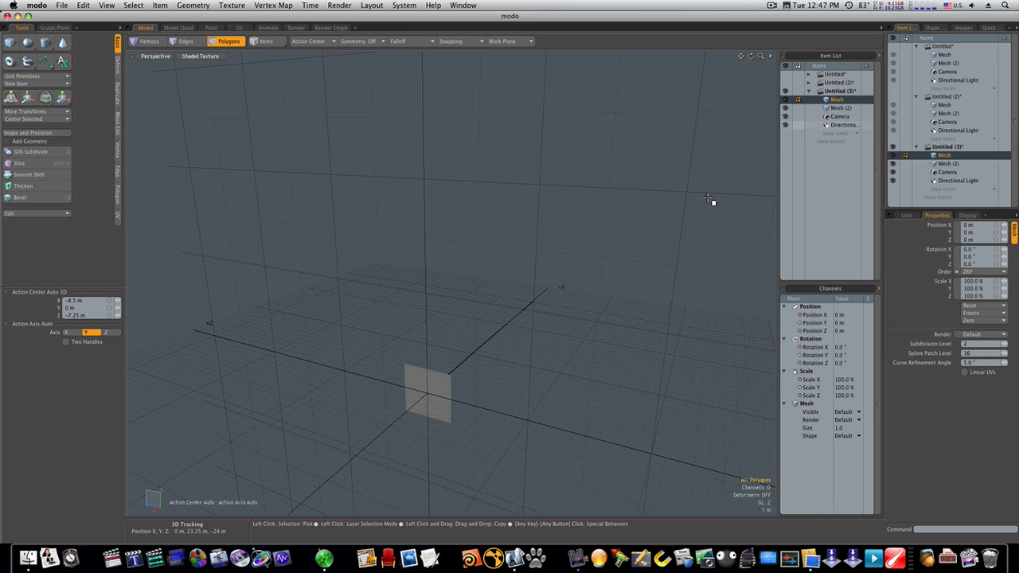
key("f")
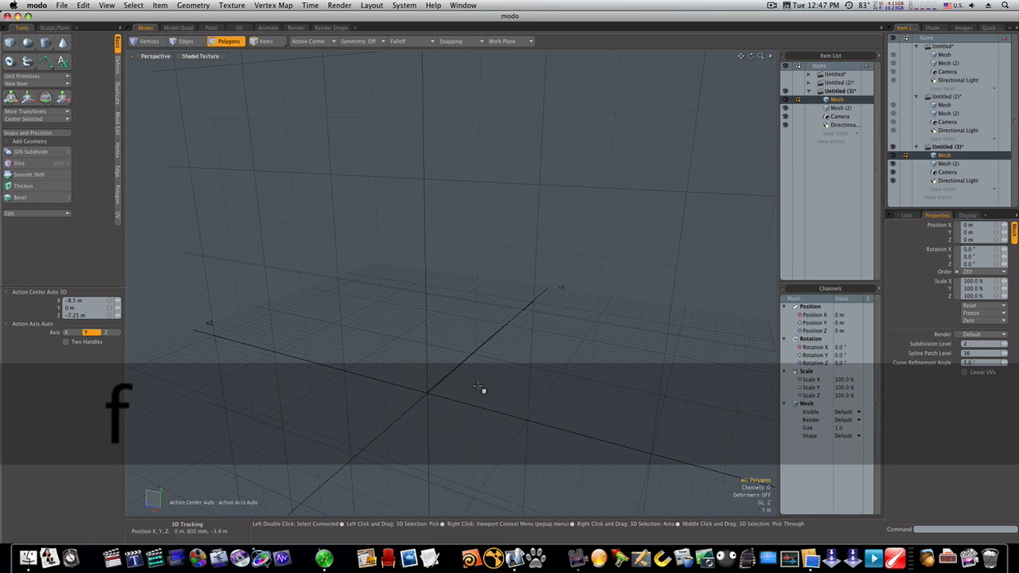
left_click_drag(591, 282, 387, 297, "alt")
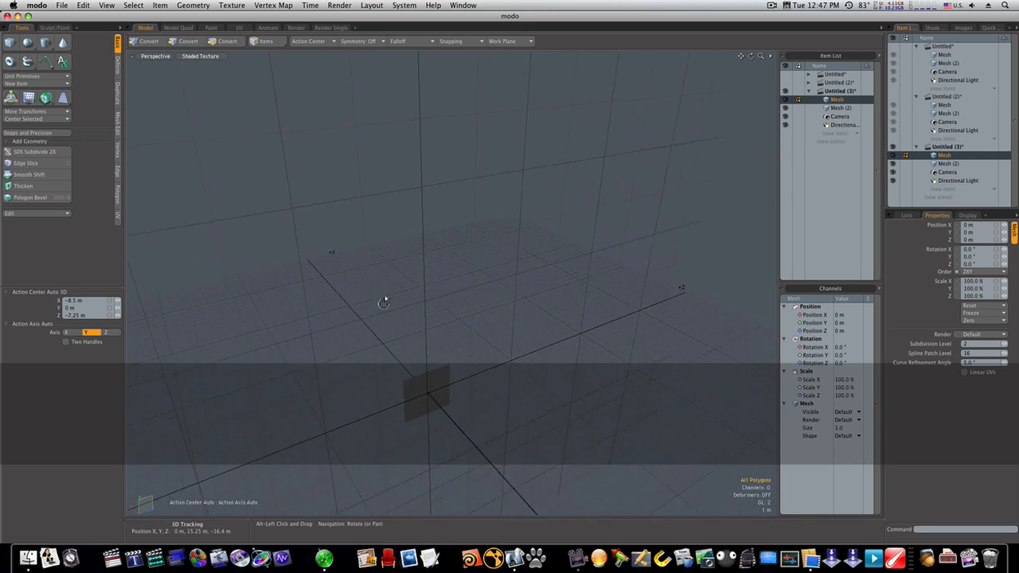
left_click_drag(453, 368, 462, 239, "alt+shift")
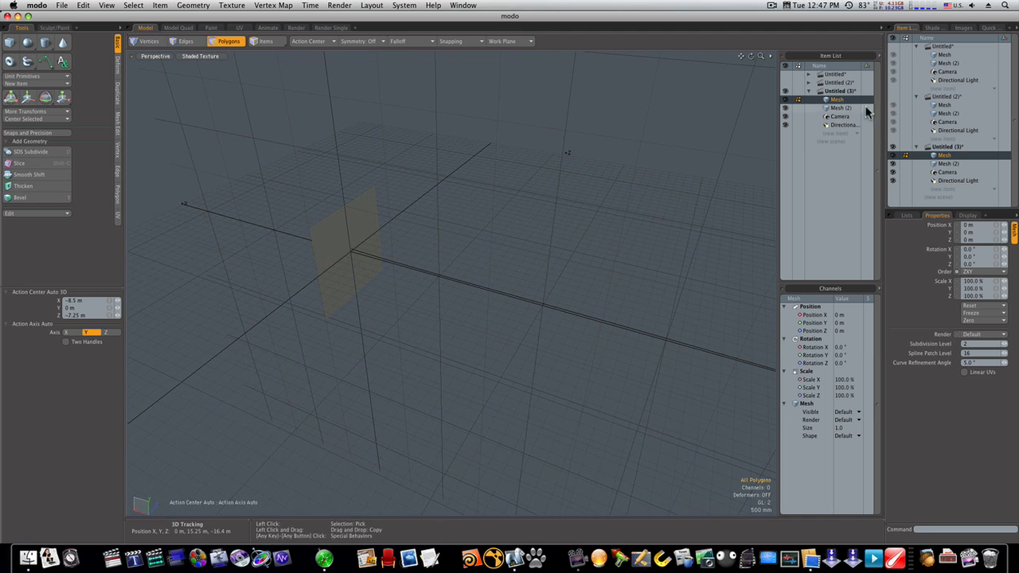
- Extrude the square polygon in the first mesh along the background curve of Mesh (2) using Curve Extrude
left_click(412, 265)
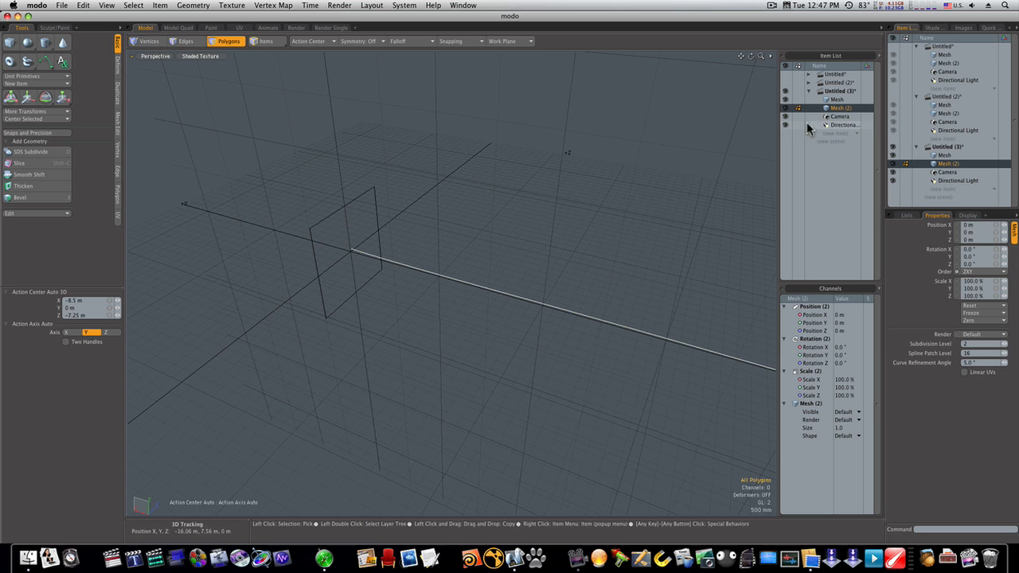
left_click(834, 99)
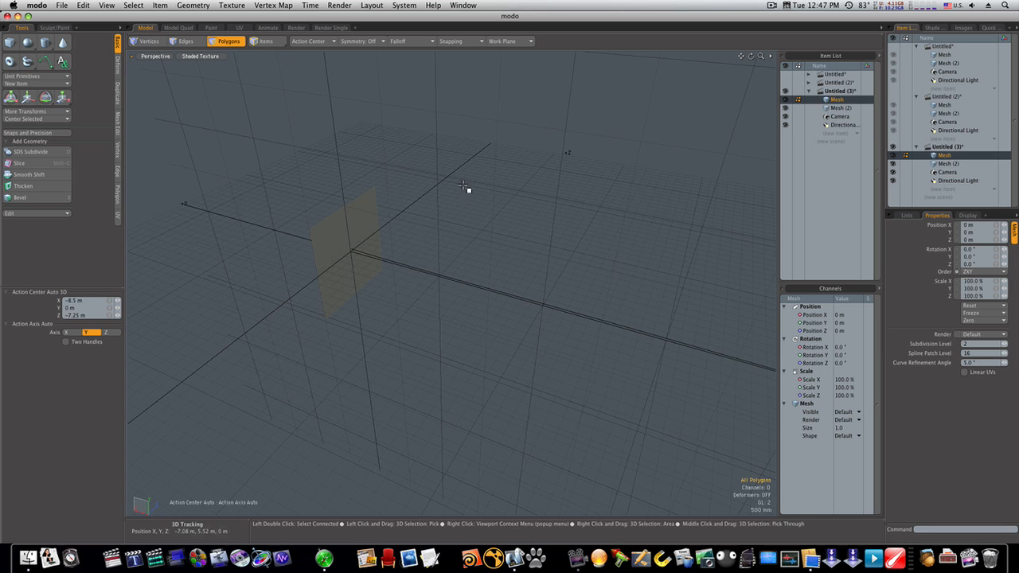
left_click(368, 254)
scroll(394, 284, "down", 5)
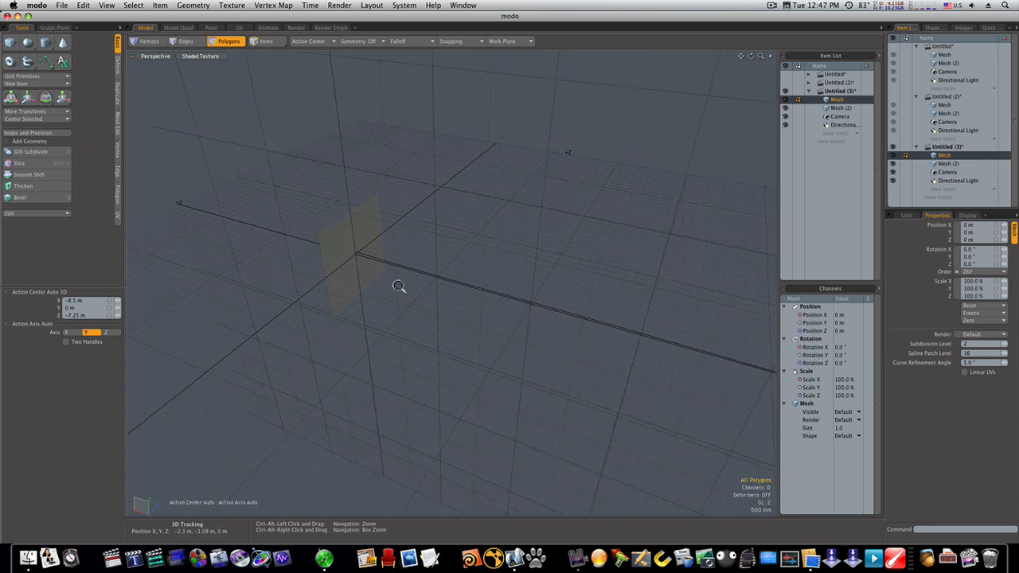
left_click(837, 108)
left_click(836, 100)
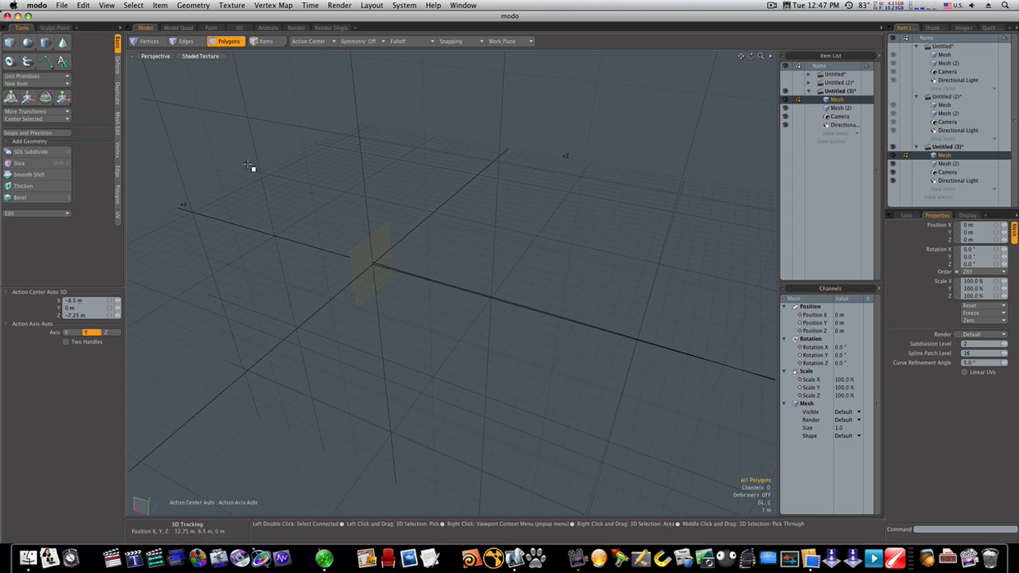
left_click(117, 93)
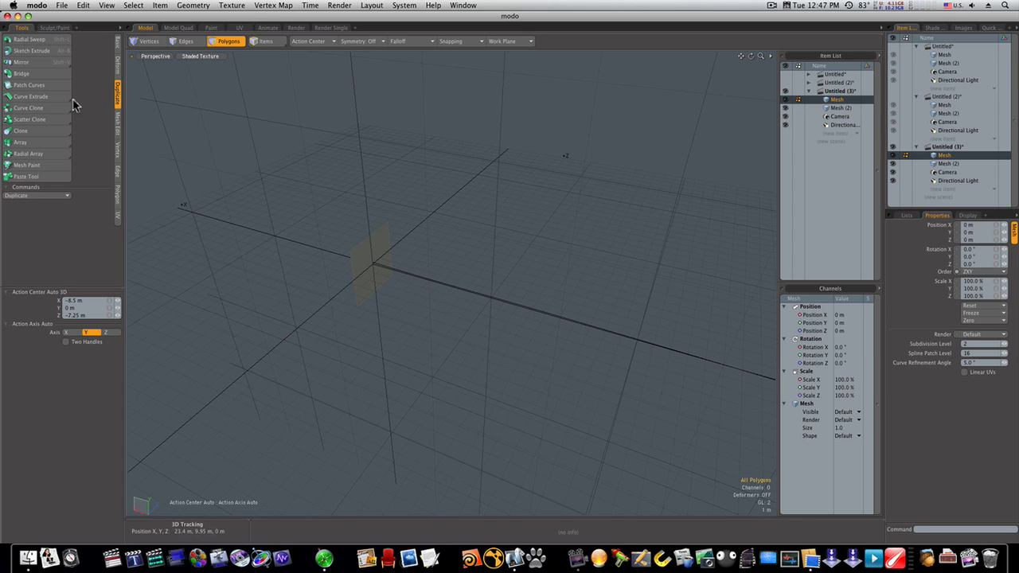
left_click(52, 97)
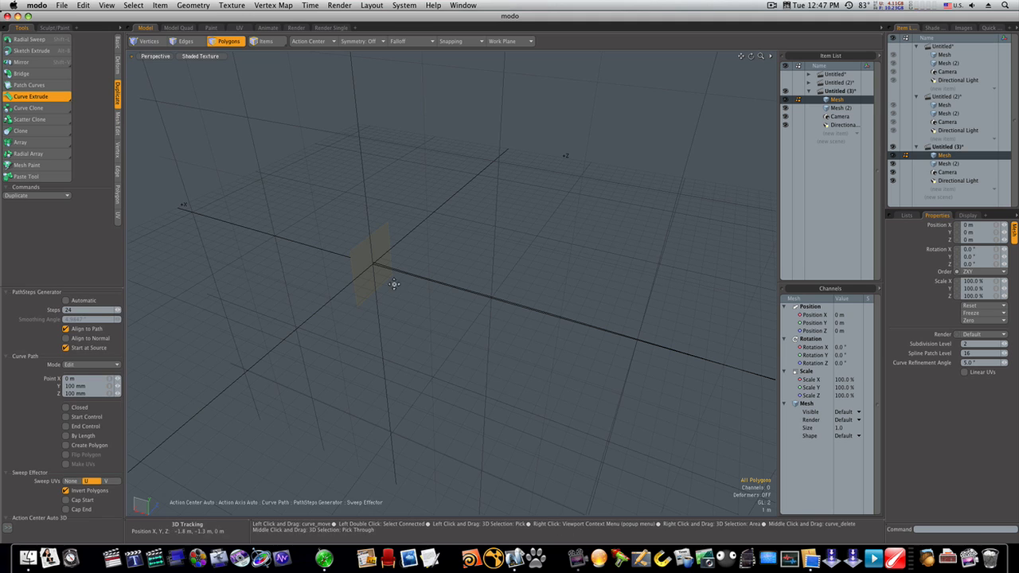
left_click(393, 285)
left_click_drag(433, 328, 397, 324, "ctrl+alt")
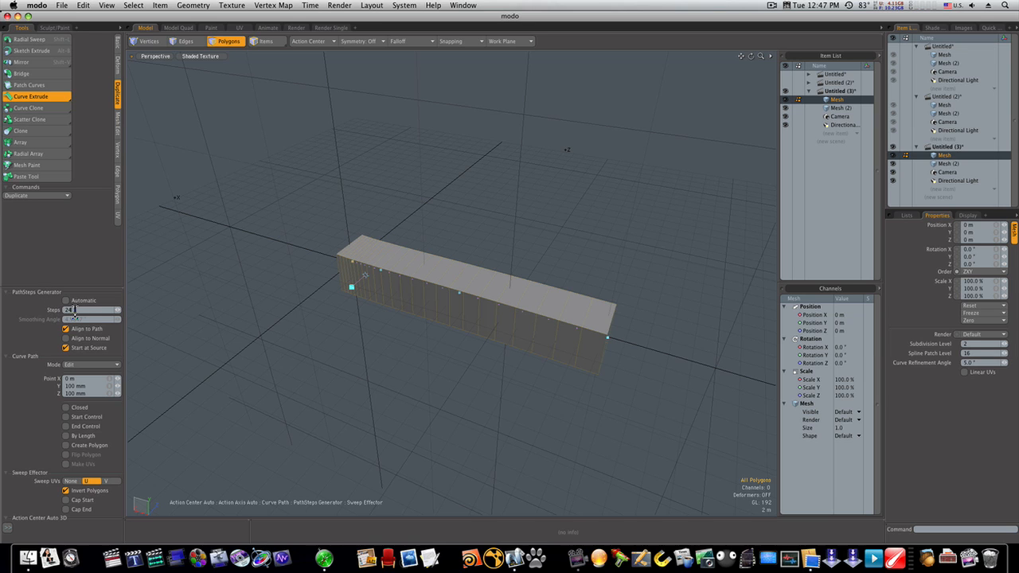
- Set the curve extrusion to 32 steps spaced by length and cap its end
type("1232")
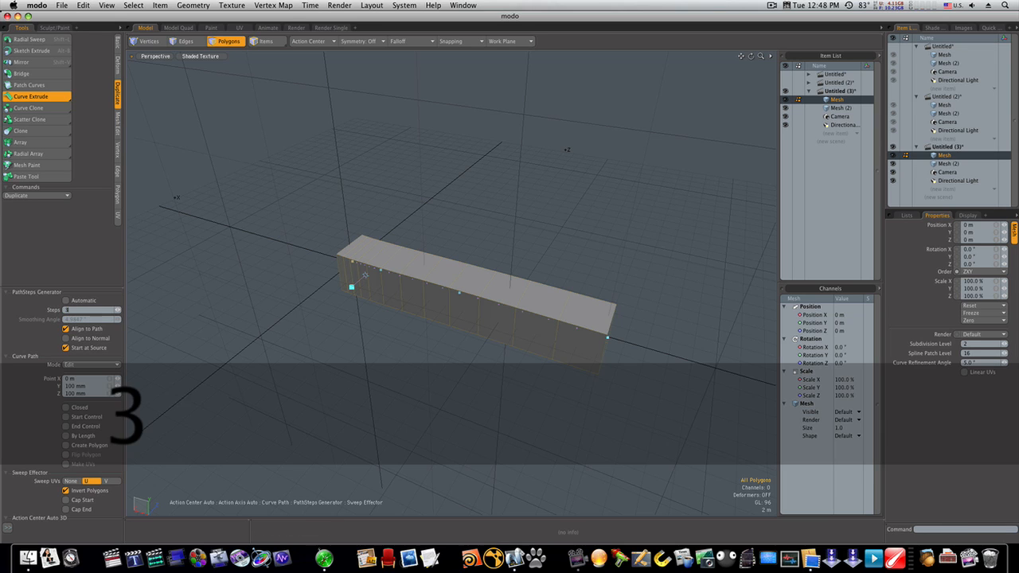
key("Return")
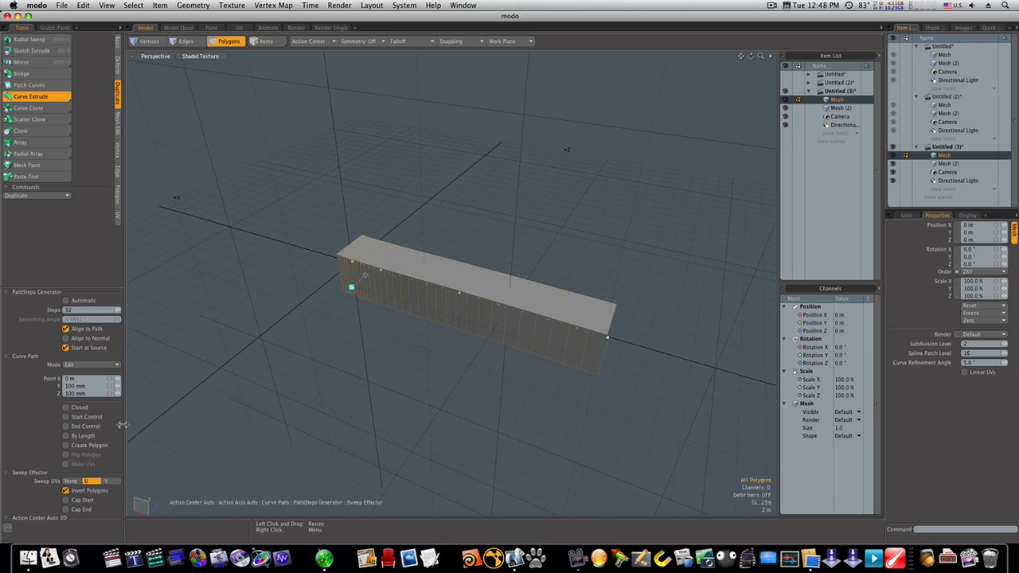
left_click(66, 437)
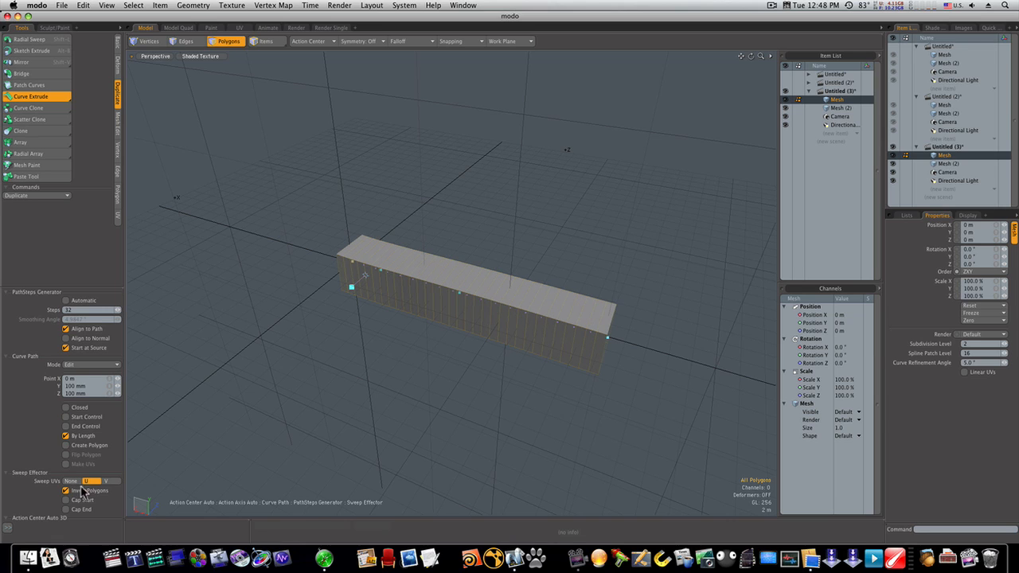
left_click(66, 510)
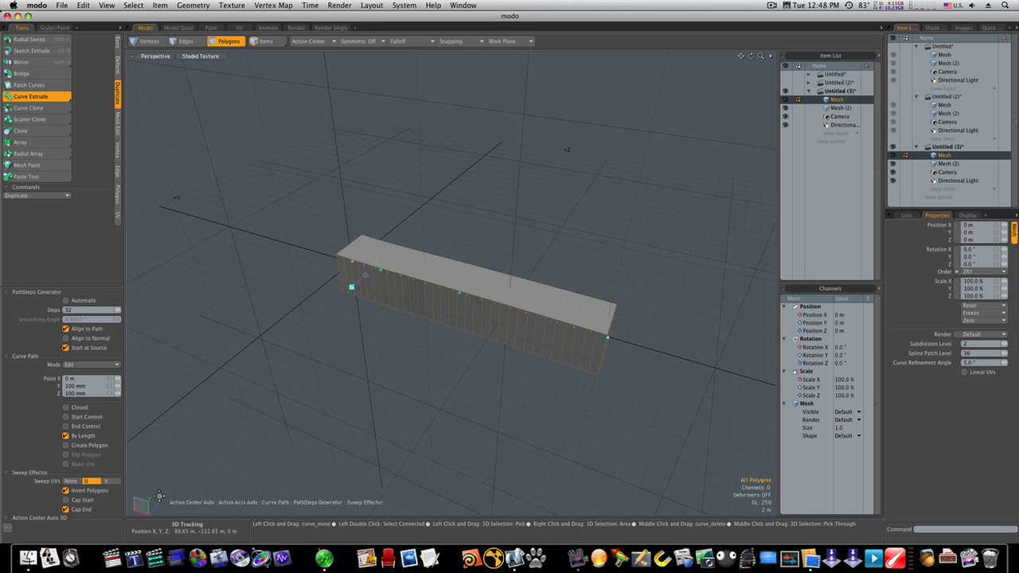
mouse_move(450, 341)
left_mouse_down("alt")
mouse_move(359, 302)
mouse_move(478, 336)
mouse_move(450, 358)
left_mouse_up("alt")
mouse_move(411, 321)
left_mouse_down("alt")
mouse_move(386, 337)
mouse_move(403, 341)
left_mouse_up("alt")
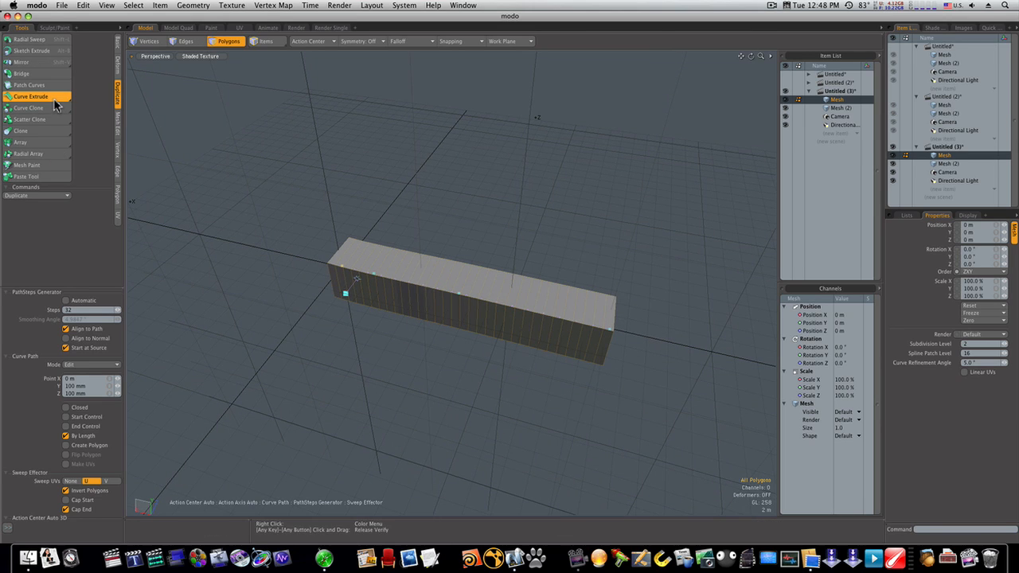
- Bend the extrusion by moving its path points, placing the end point at about X -35.85 m, Y 300 mm, Z -200 mm, and finish the tool
mouse_move(351, 286)
left_mouse_down("alt")
mouse_move(423, 314)
mouse_move(422, 294)
mouse_move(457, 314)
mouse_move(464, 258)
mouse_move(509, 303)
mouse_move(582, 307)
mouse_move(630, 365)
mouse_move(597, 46)
mouse_move(655, 295)
mouse_move(603, 402)
mouse_move(585, 209)
mouse_move(576, 209)
mouse_move(664, 366)
mouse_move(631, 274)
mouse_move(609, 243)
mouse_move(632, 327)
mouse_move(643, 330)
mouse_move(583, 234)
mouse_move(593, 274)
left_mouse_up("alt")
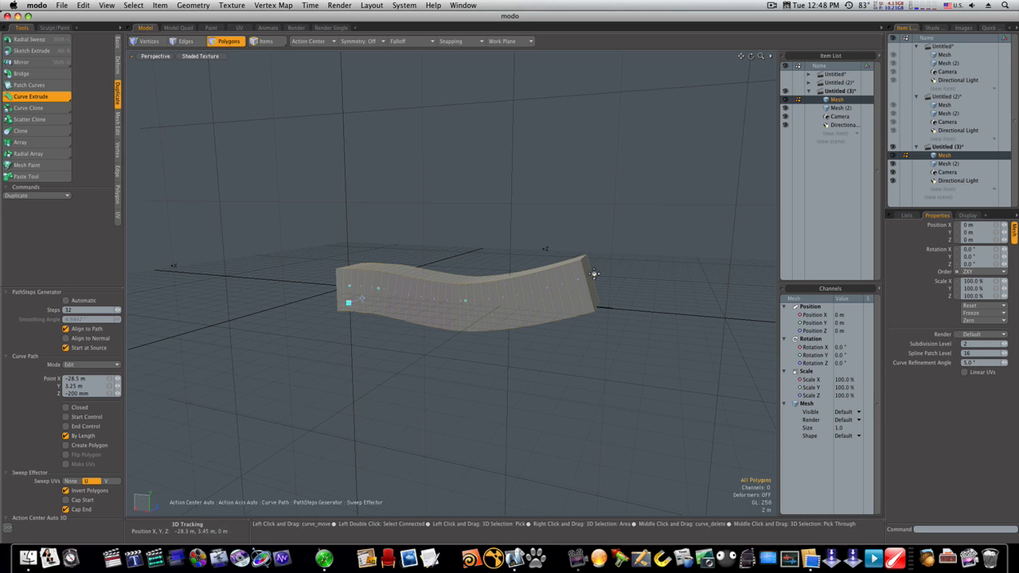
left_click_drag(595, 275, 675, 311)
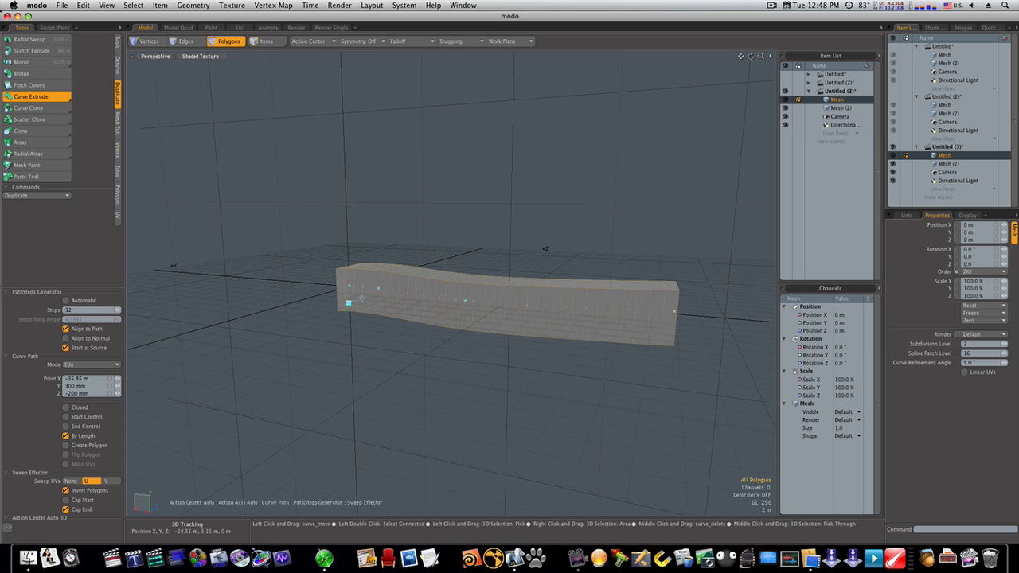
left_click_drag(611, 290, 501, 283, "alt")
key("space")
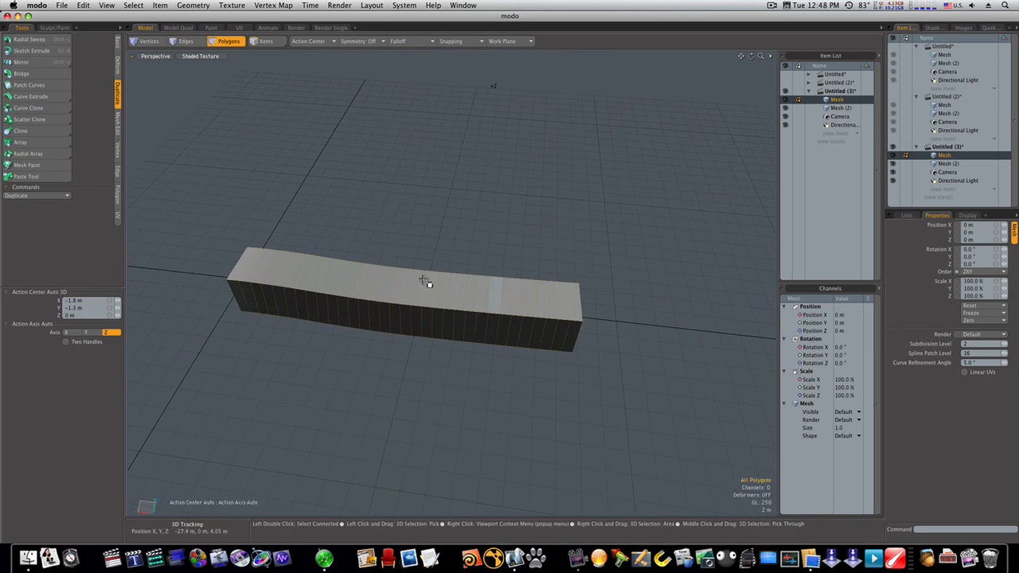
- Select all the interior cross-section edge loops along the extruded bar, leaving the two end outlines unselected
key("2")
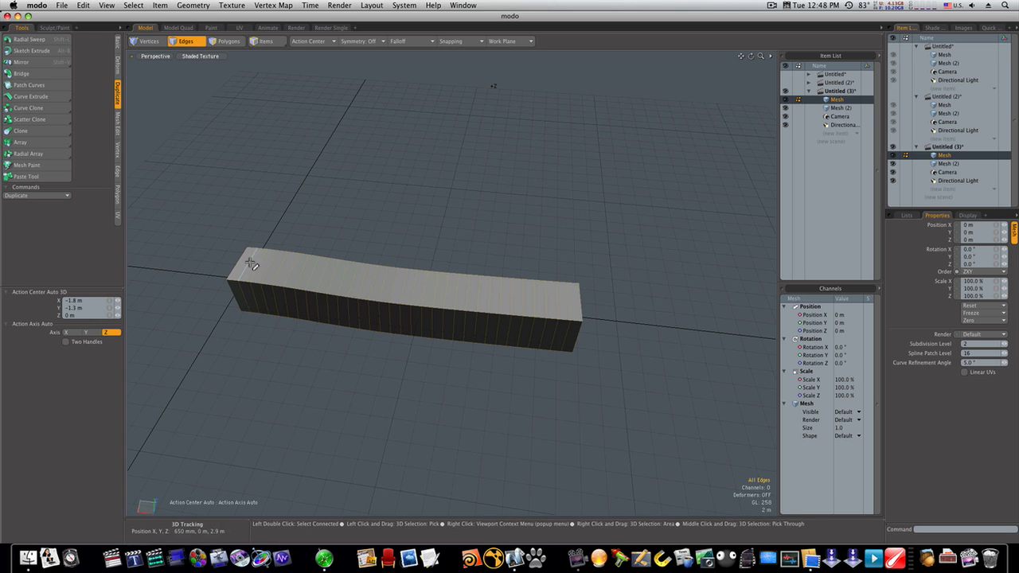
left_click_drag(251, 264, 267, 268)
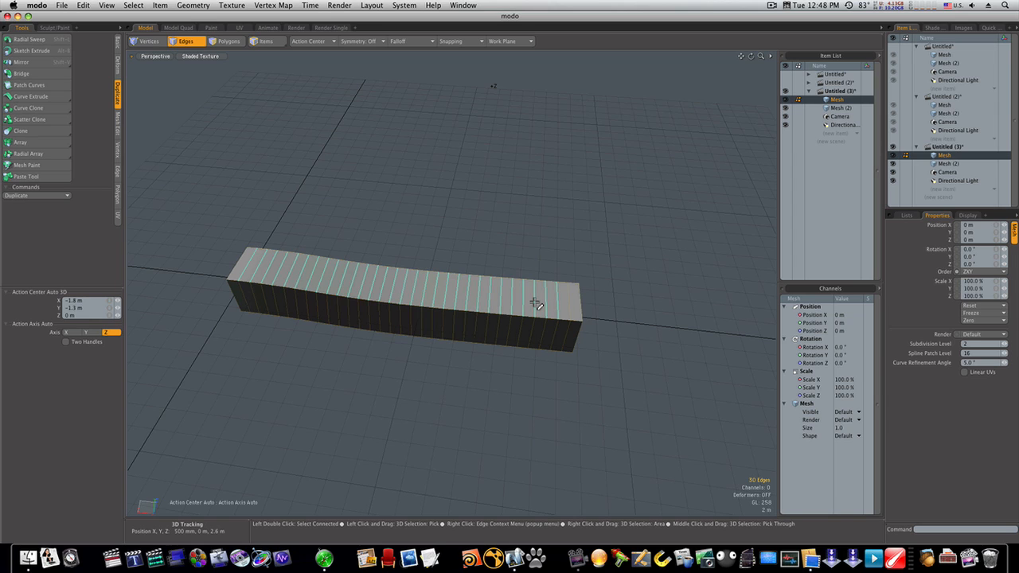
key("shift")
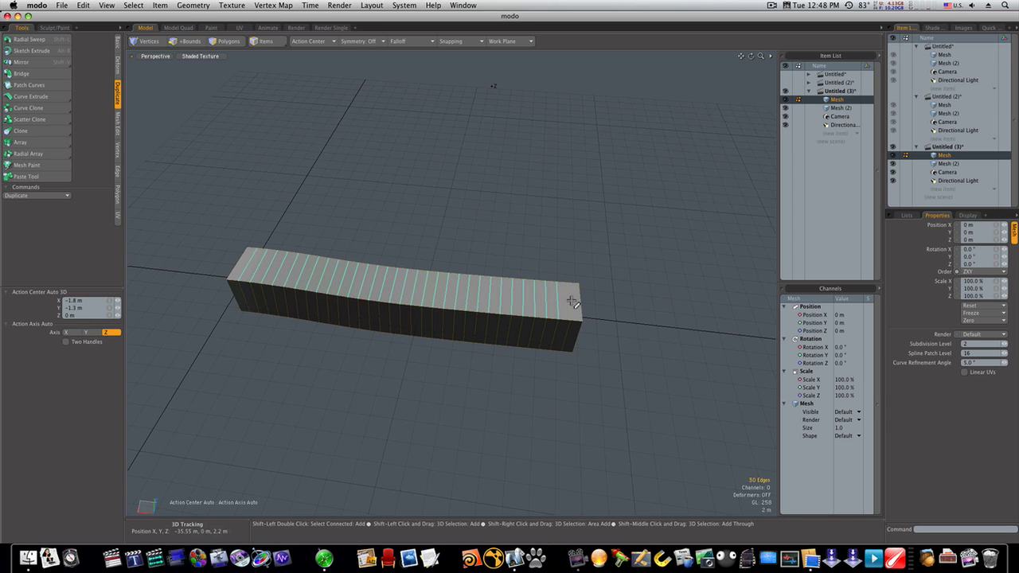
double_click(569, 301, "shift")
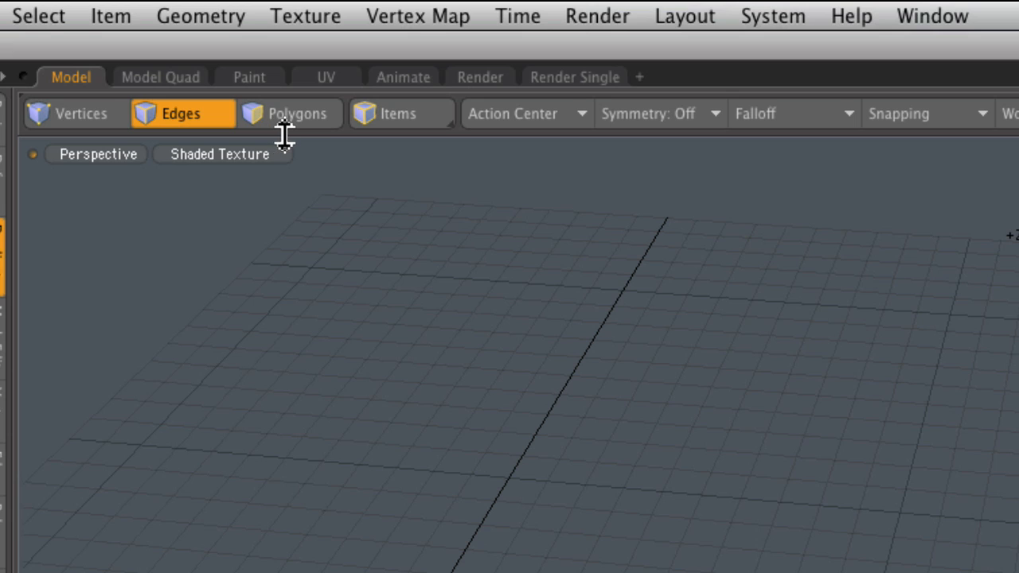
- Convert the edge-loop selection to vertices and split the side polygons diagonally between them
key("ctrl")
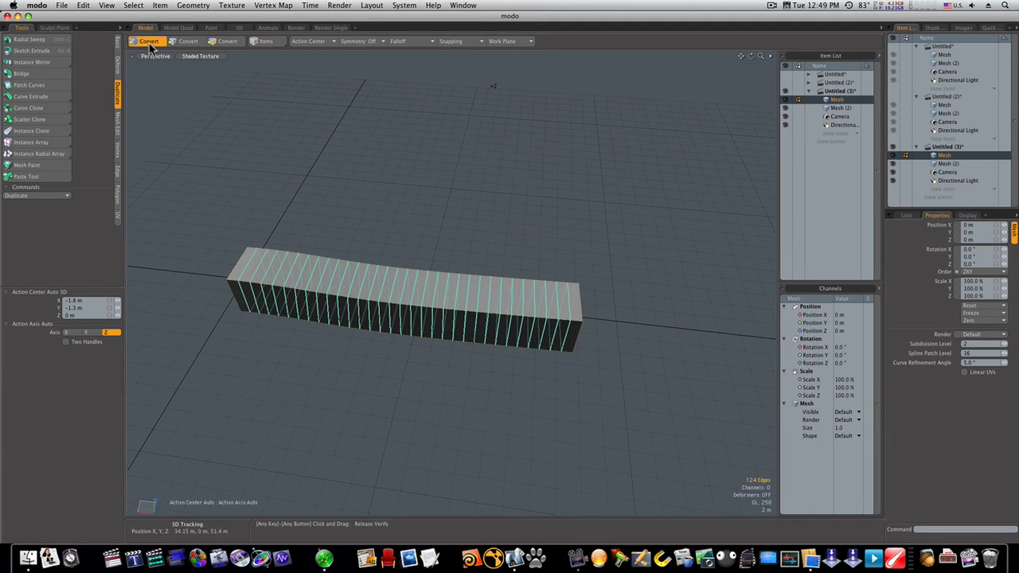
left_click(149, 41, "ctrl")
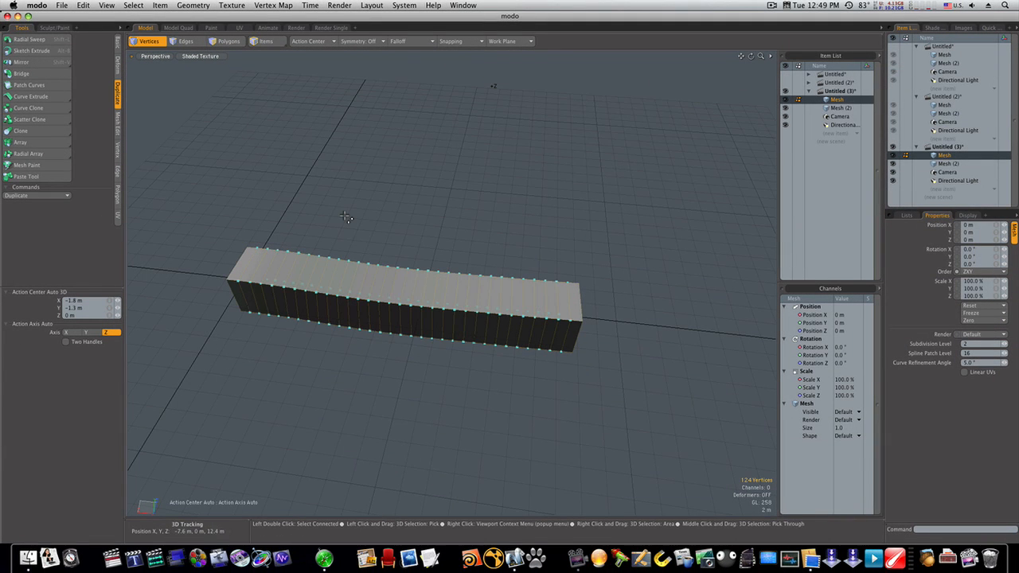
left_click_drag(345, 219, 310, 244, "alt")
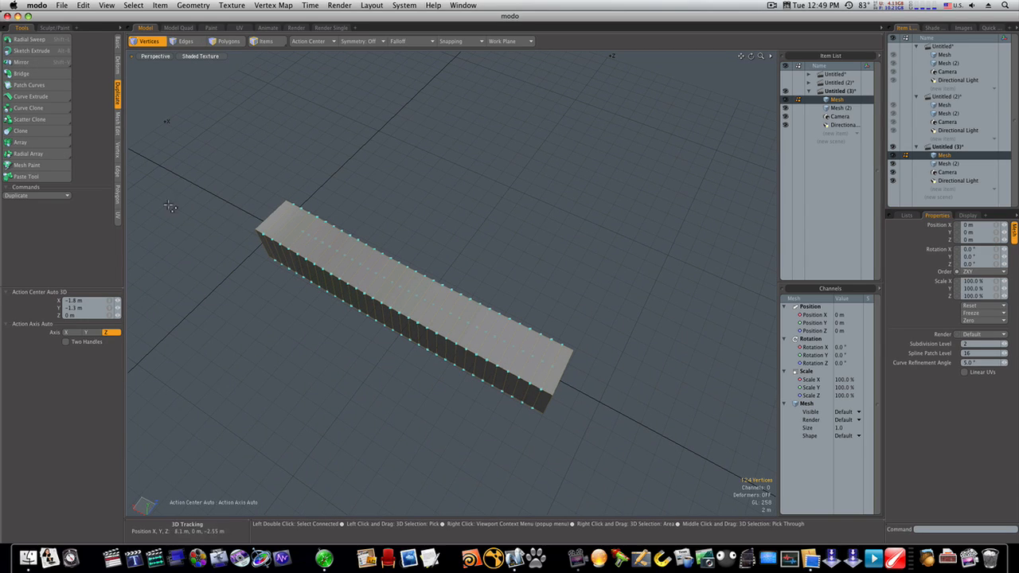
left_click(118, 194)
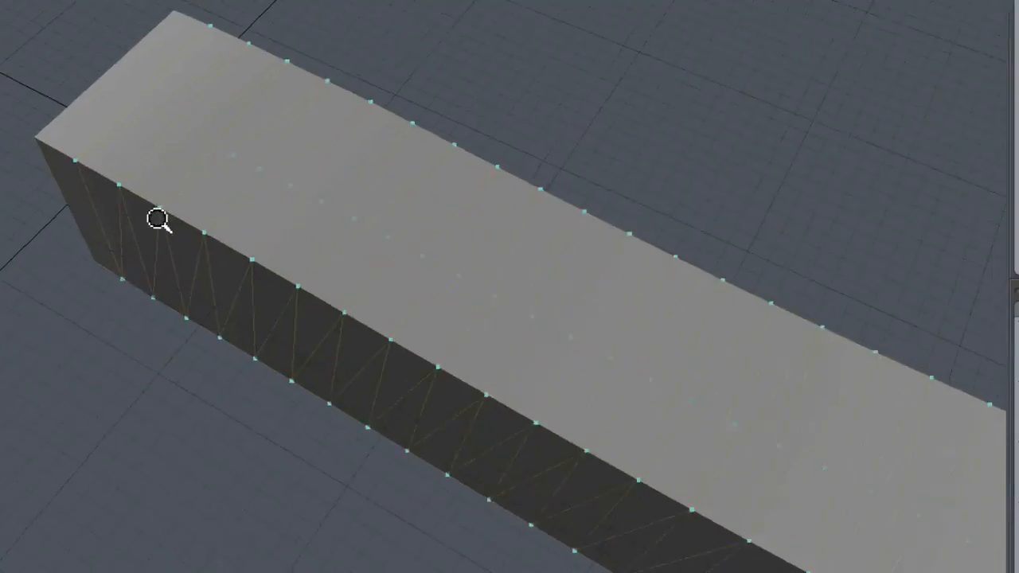
left_click_drag(157, 218, 169, 218, "ctrl+alt")
left_click_drag(303, 361, 167, 332, "alt+shift")
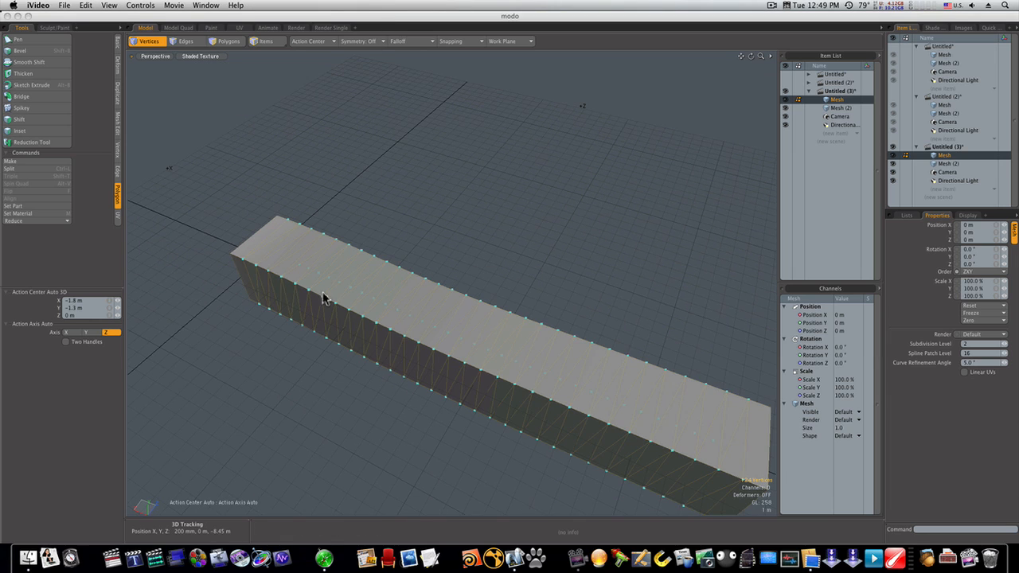
- Remove the still-selected original cross-section edges without keeping their vertices, so only the diagonal edges divide the sides
left_click(189, 43)
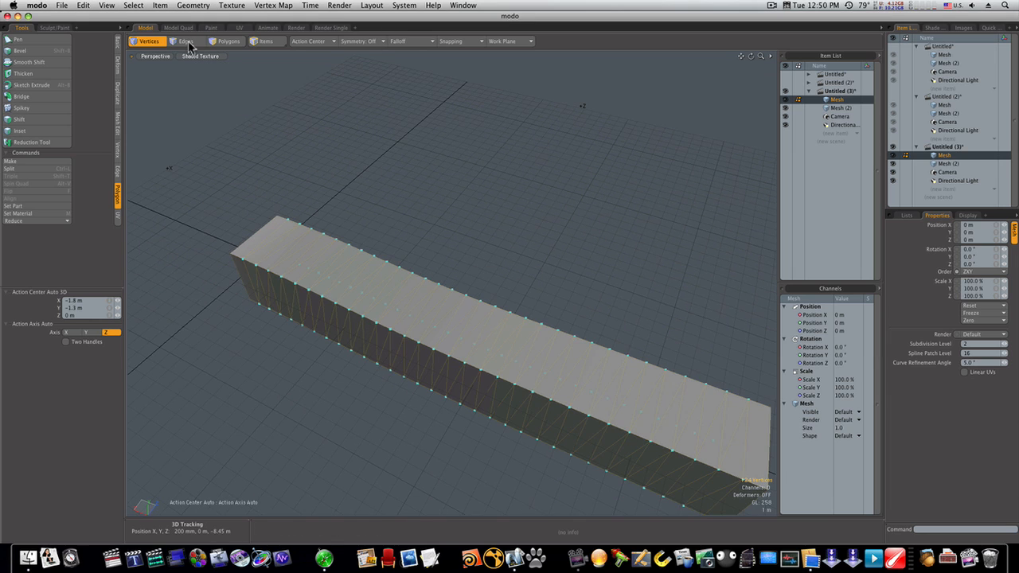
left_click(185, 42)
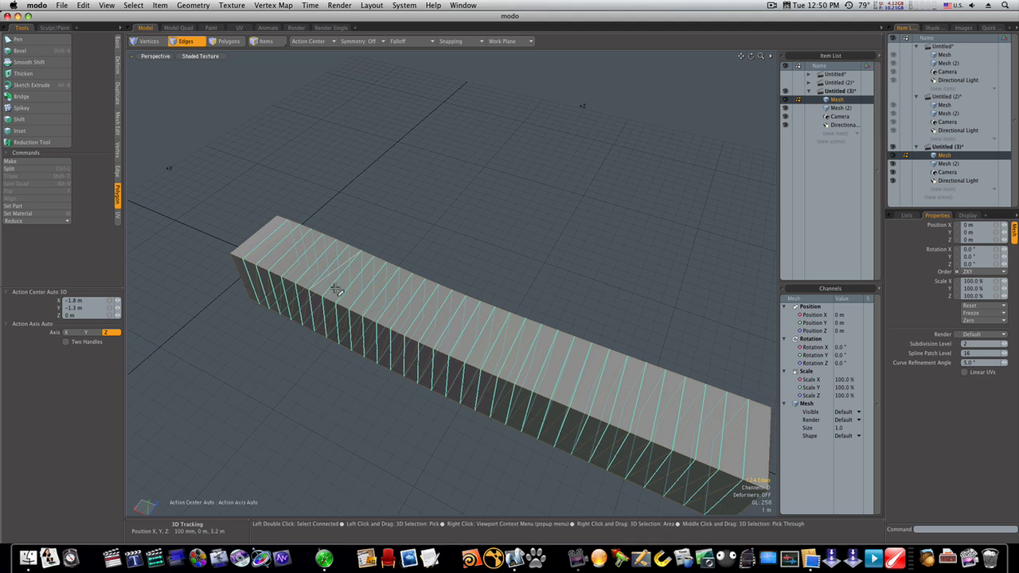
left_click_drag(362, 301, 316, 257, "alt+shift")
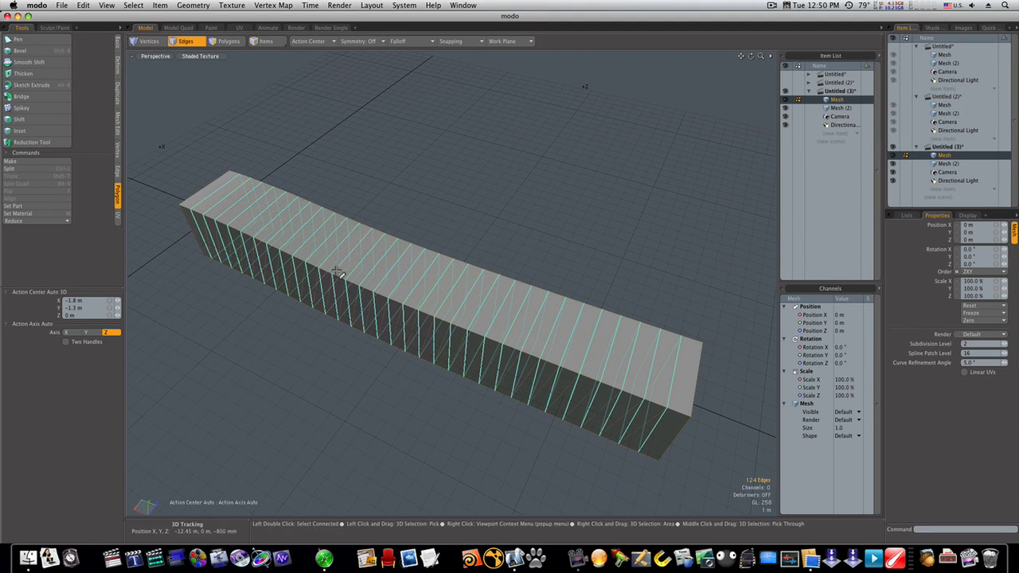
left_click(118, 175)
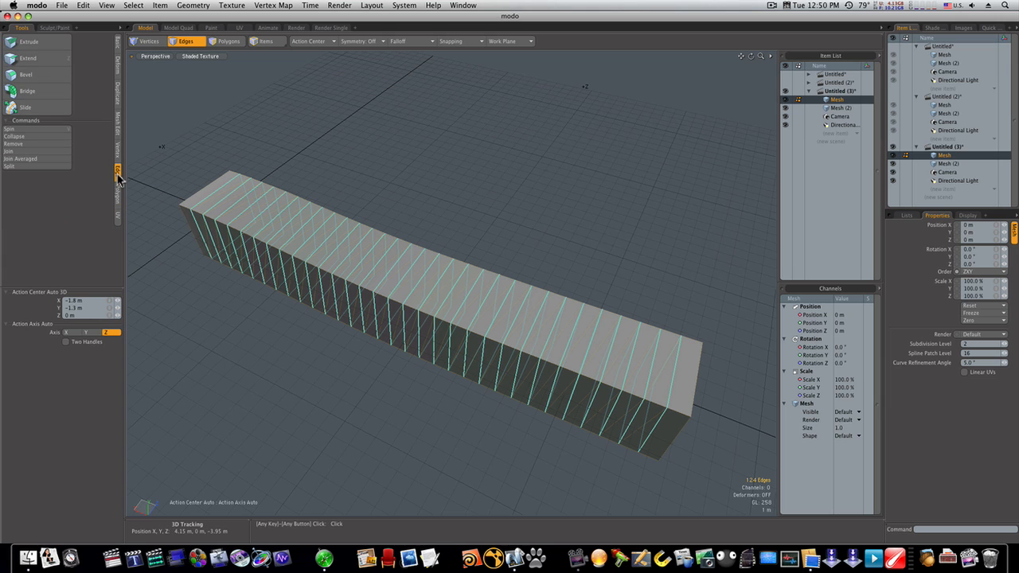
left_click(51, 145)
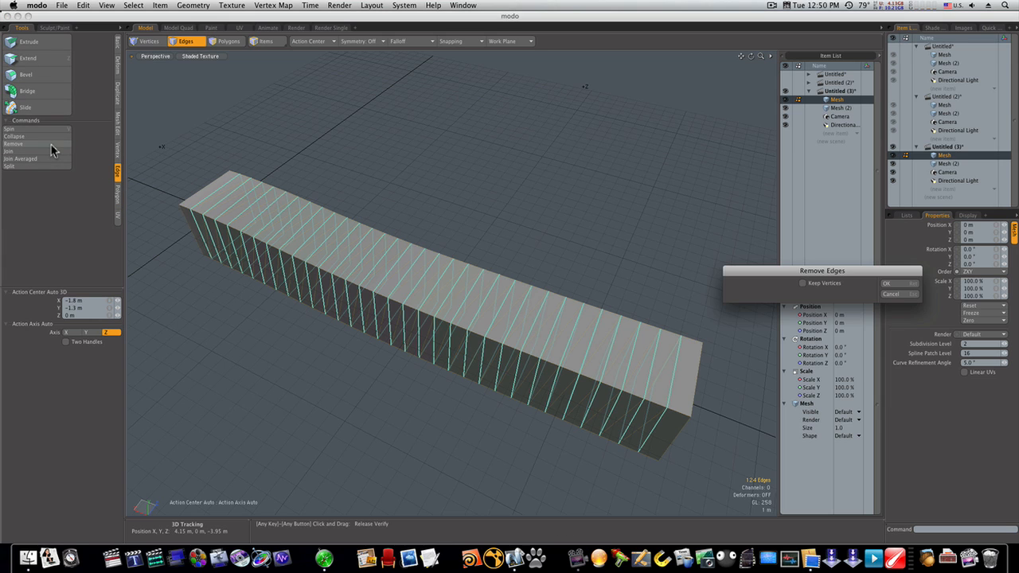
left_click(892, 283)
left_click_drag(481, 243, 496, 256, "alt")
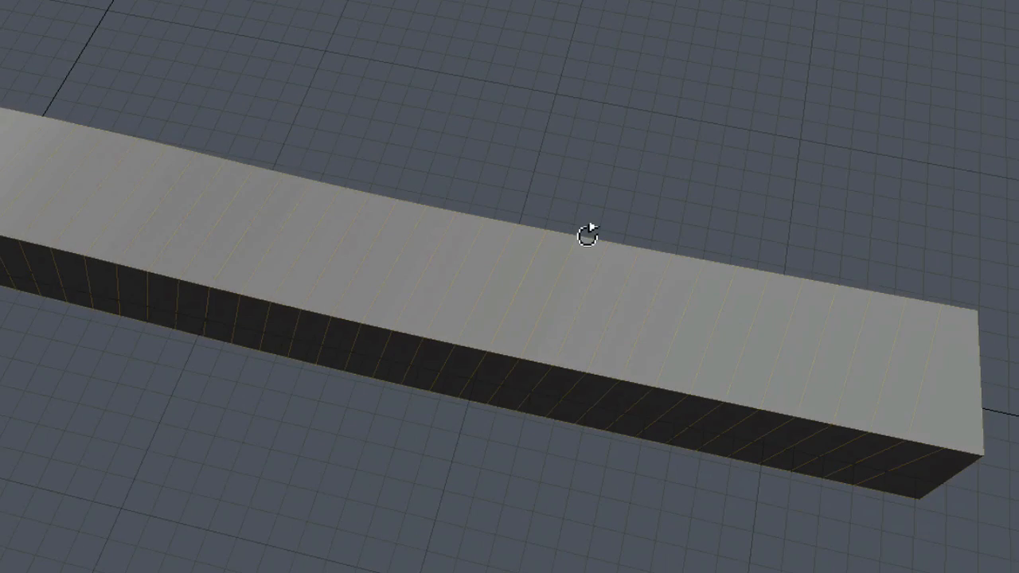
left_click_drag(587, 235, 613, 219, "alt")
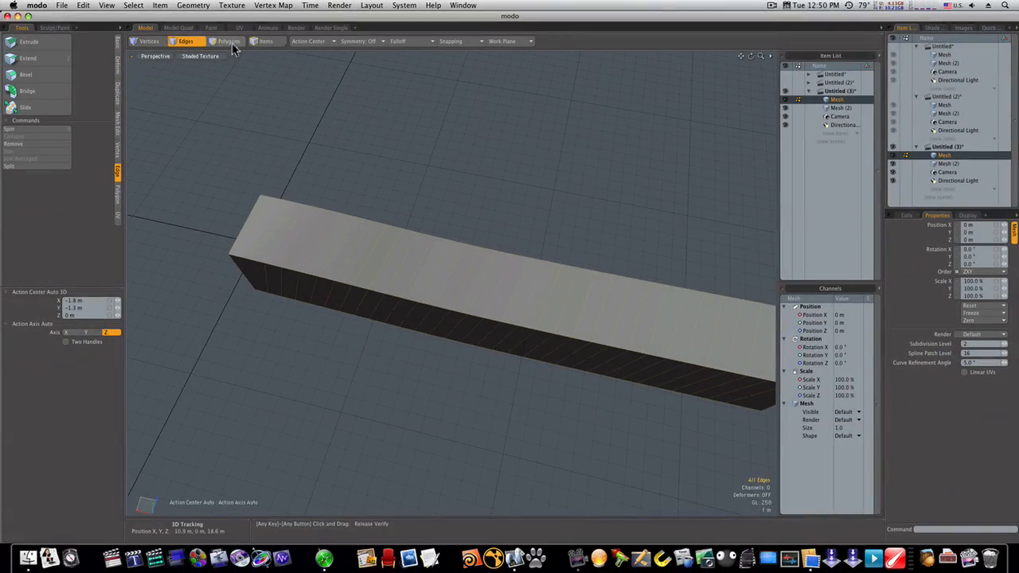
- Select two adjoining slanted polygons near the bar's starting end and extend them to a polygon loop spiralling around the bar
left_click(234, 45)
mouse_move(316, 219)
left_mouse_down("alt")
mouse_move(312, 238)
mouse_move(307, 231)
left_mouse_up("alt")
left_click(318, 136)
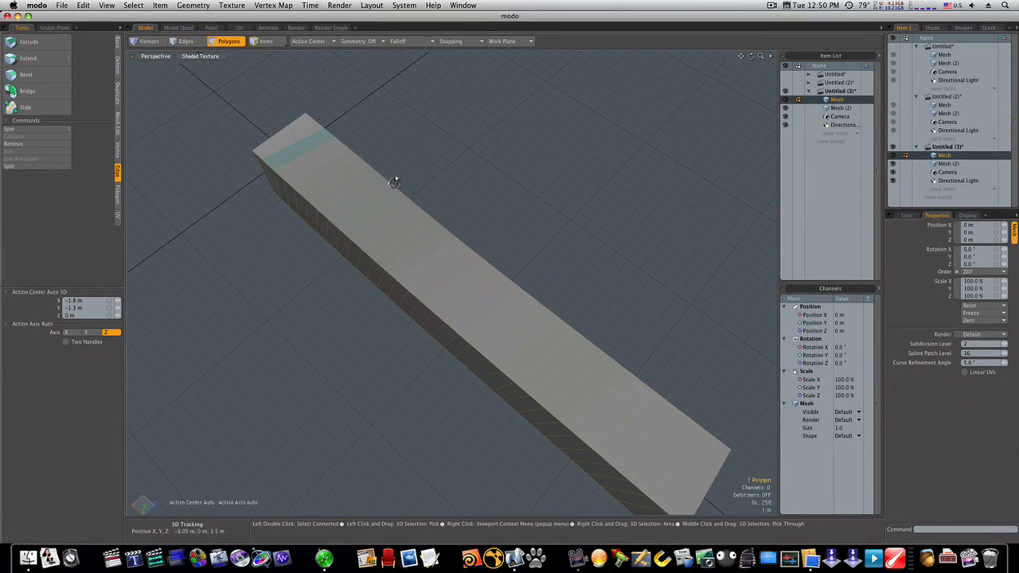
left_click_drag(405, 186, 263, 115, "alt")
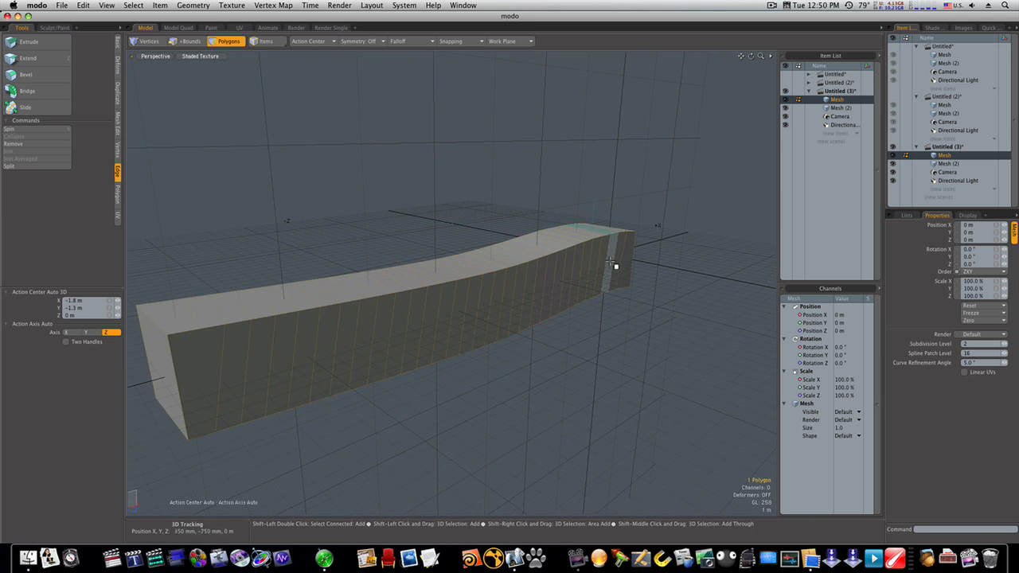
left_click_drag(613, 264, 701, 291, "alt")
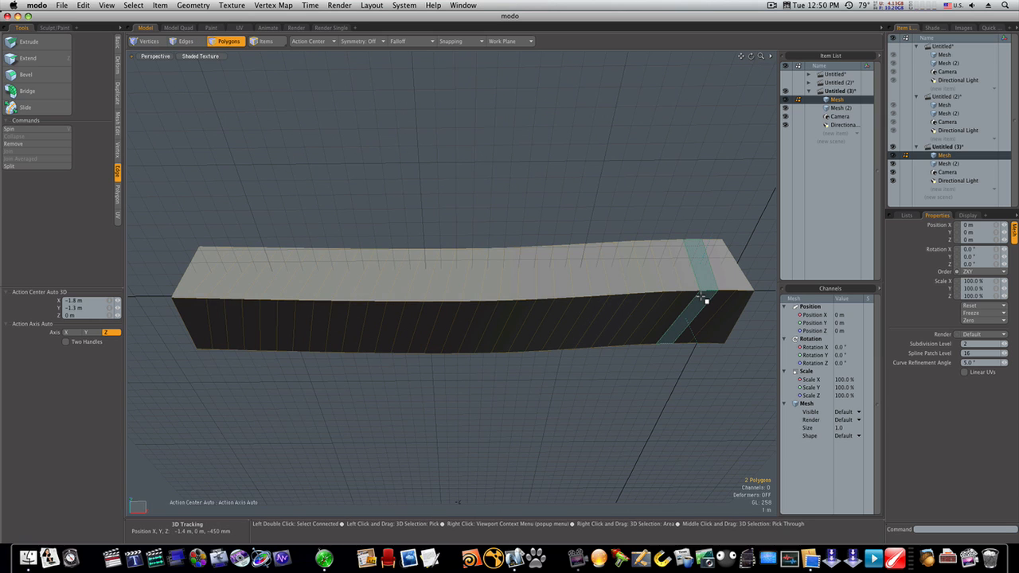
key("l")
left_click_drag(428, 216, 464, 267, "alt")
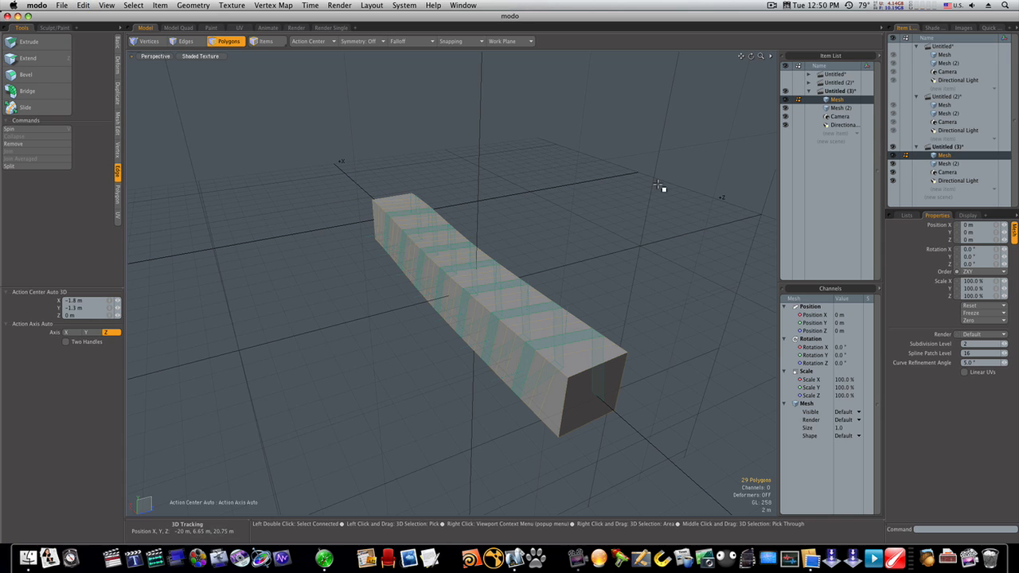
- Paste the copied spiral polygons into a new mesh item and hide that item
left_click(839, 131)
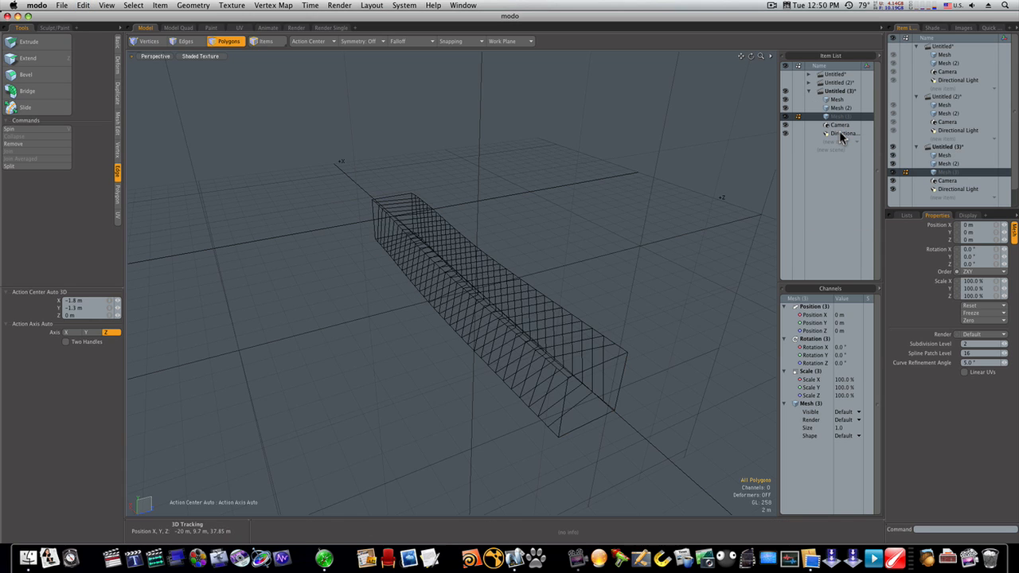
key("super+v")
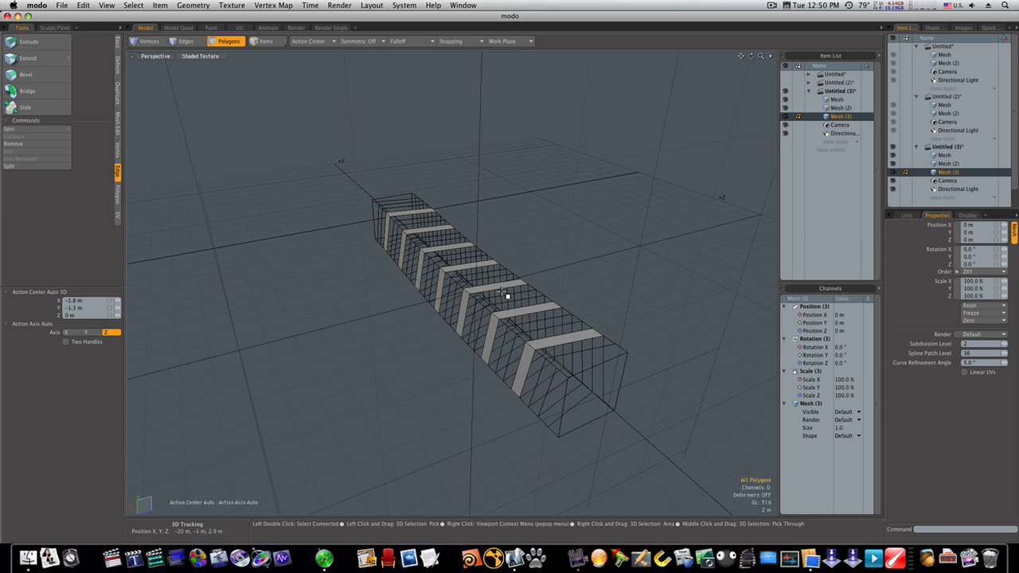
left_click_drag(504, 294, 698, 168, "alt")
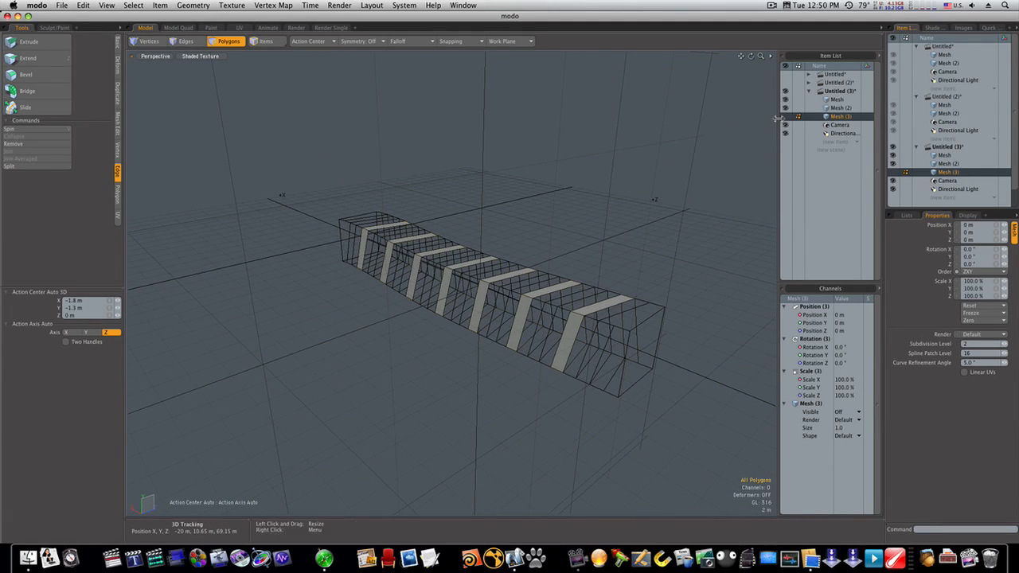
- On the original bar mesh, select two adjoining slanted polygons near its starting end and extend them to a spiral polygon loop
left_click(849, 109)
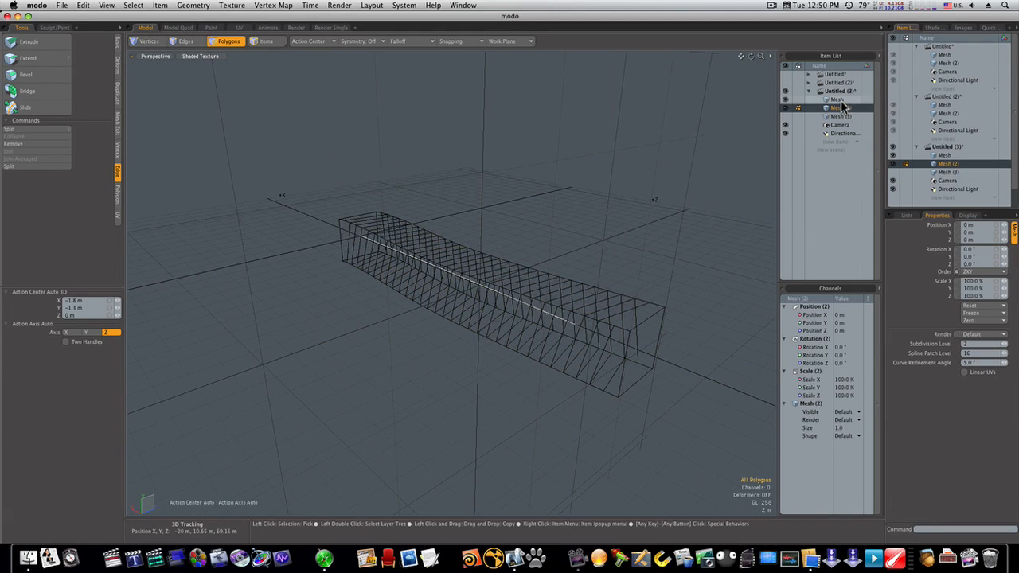
left_click(841, 101)
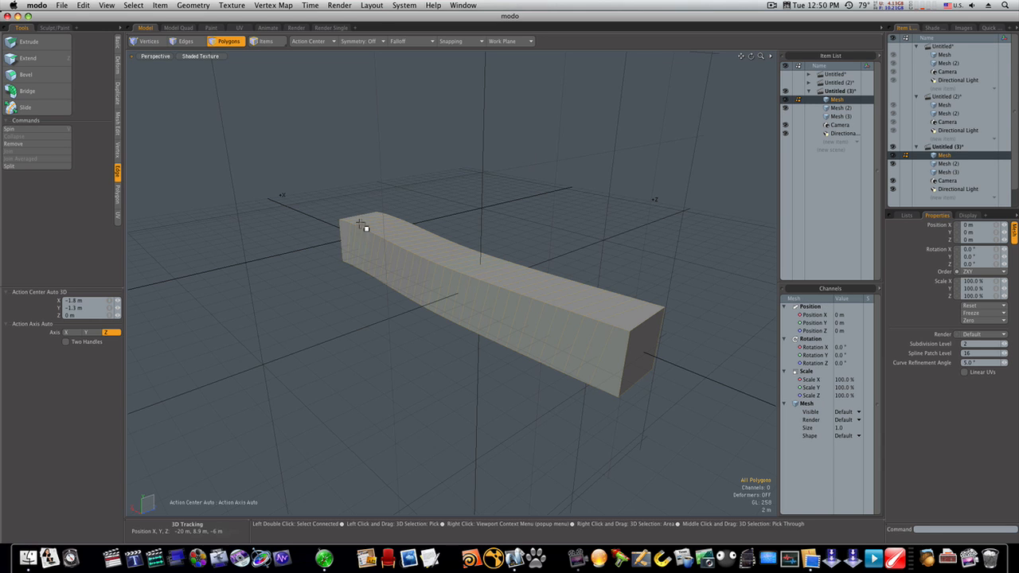
mouse_move(363, 225)
left_mouse_down("alt")
mouse_move(337, 220)
mouse_move(342, 268)
left_mouse_up("alt")
left_click(360, 187)
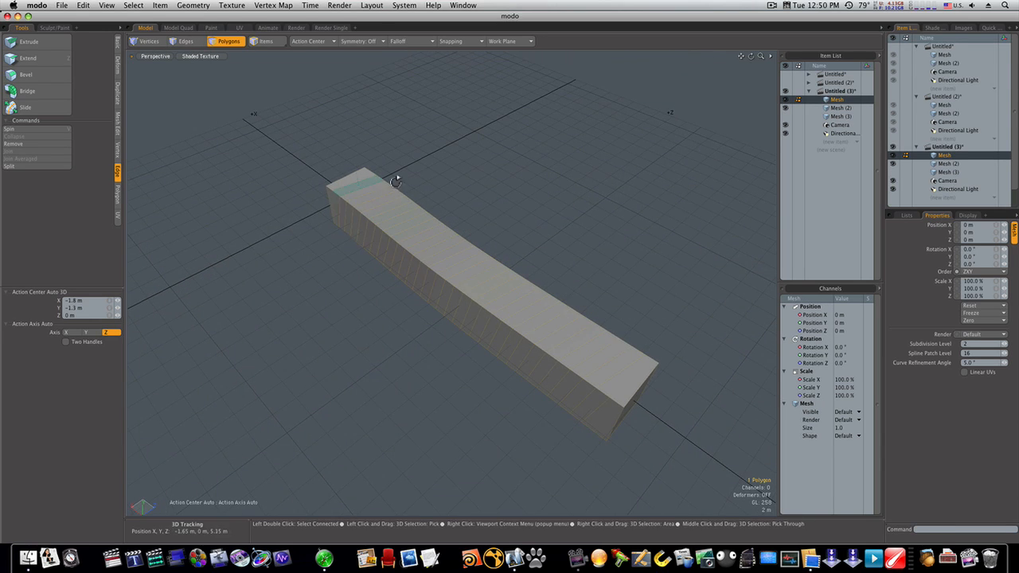
left_click_drag(355, 179, 480, 218, "alt")
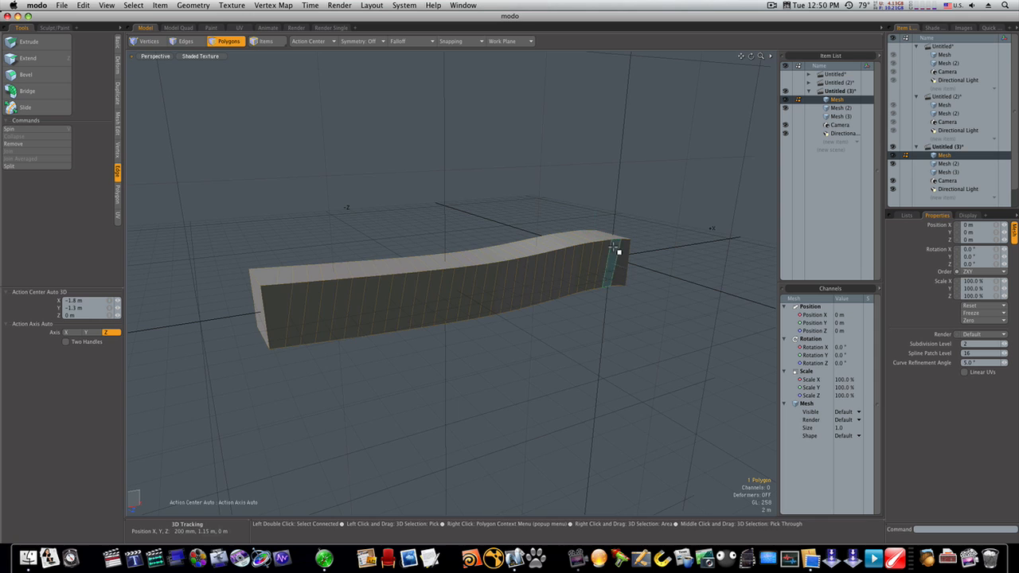
mouse_move(619, 252)
left_mouse_down("alt")
mouse_move(607, 216)
mouse_move(618, 257)
left_mouse_up("alt")
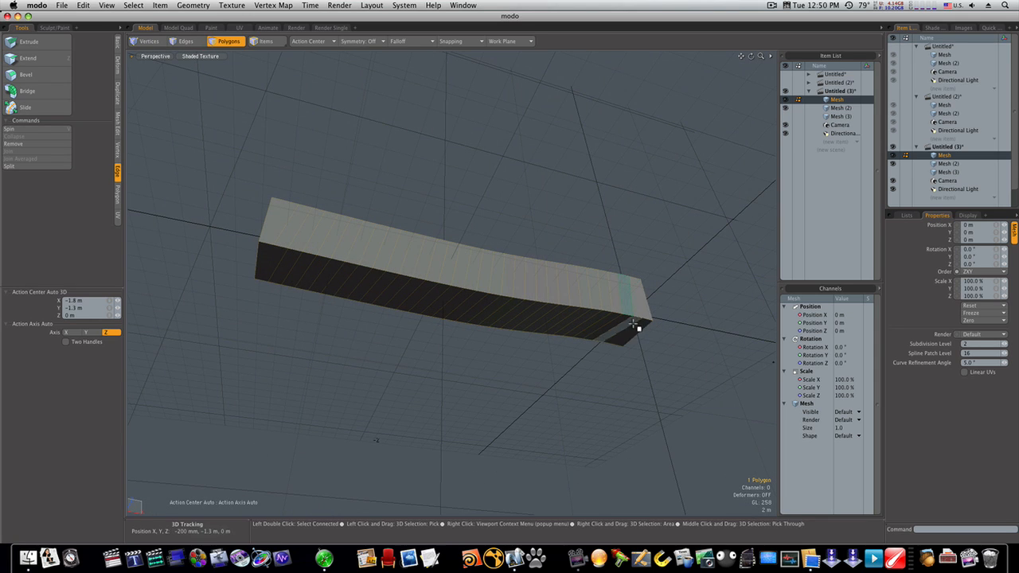
left_click_drag(633, 325, 619, 183, "alt")
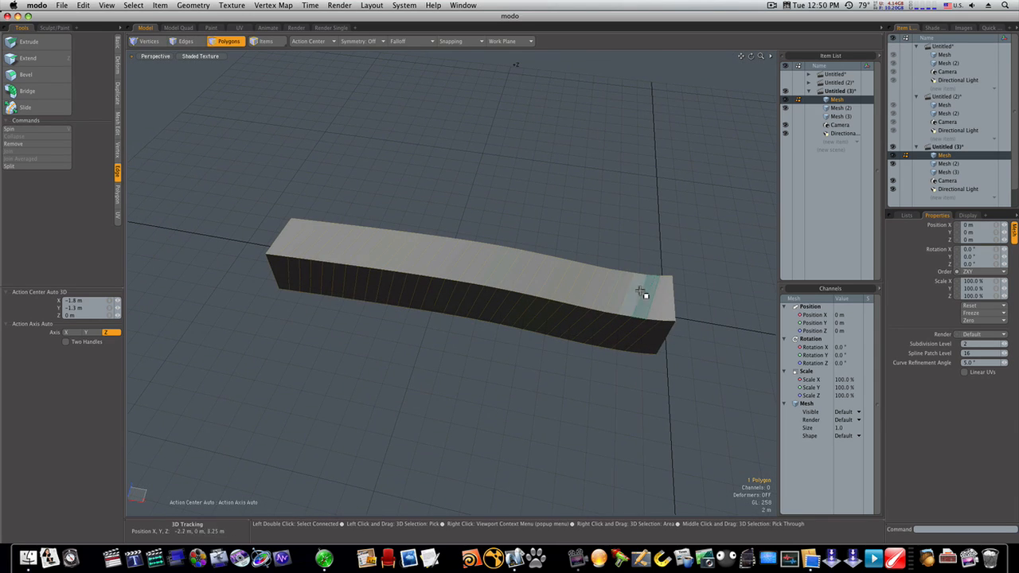
left_click_drag(646, 330, 676, 290, "alt")
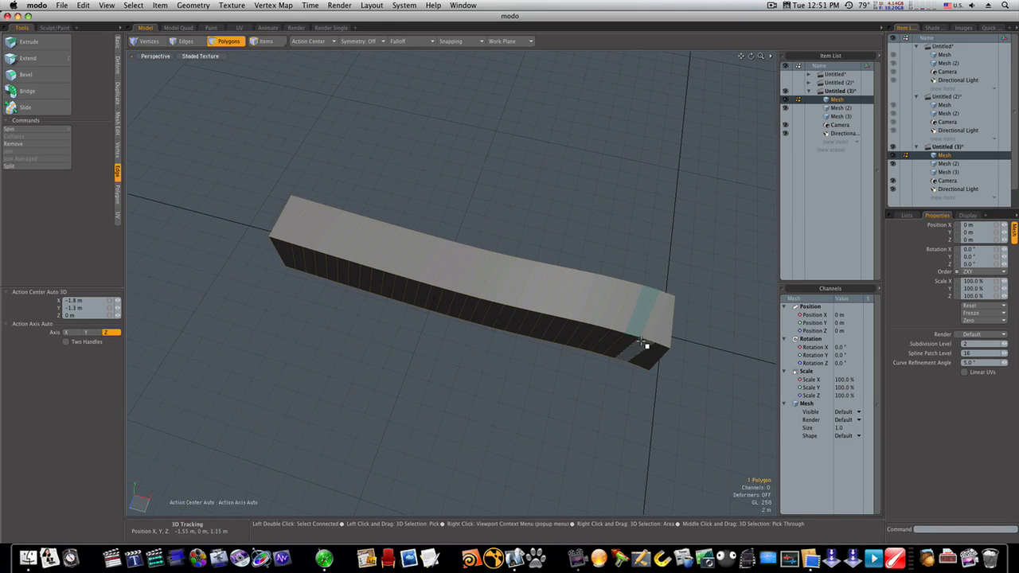
key("l")
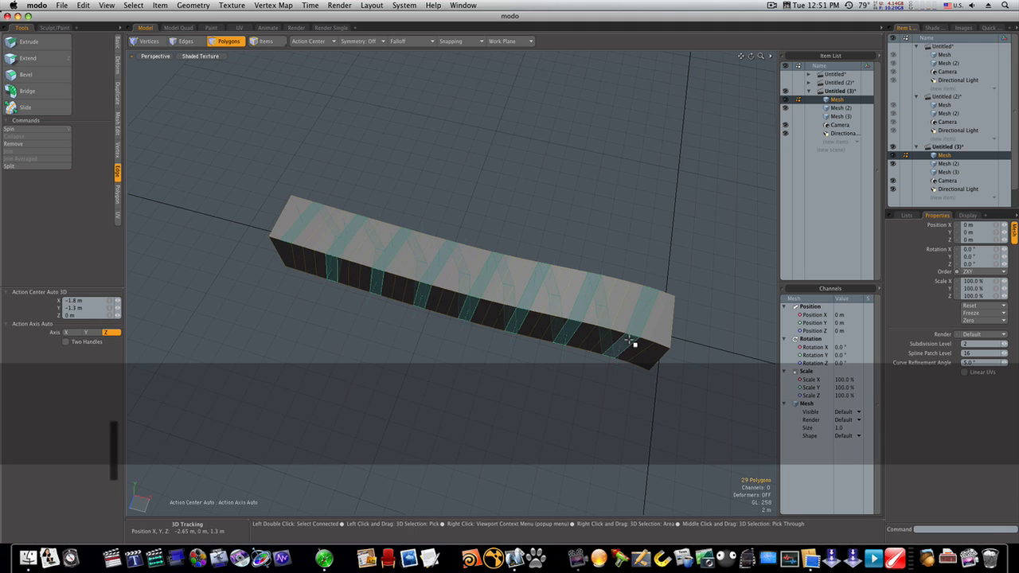
- Invert the polygon selection and delete the rest of the bar, keeping only the spiral strip
mouse_move(541, 287)
left_mouse_down("alt")
mouse_move(696, 323)
mouse_move(537, 271)
mouse_move(543, 306)
left_mouse_up("alt")
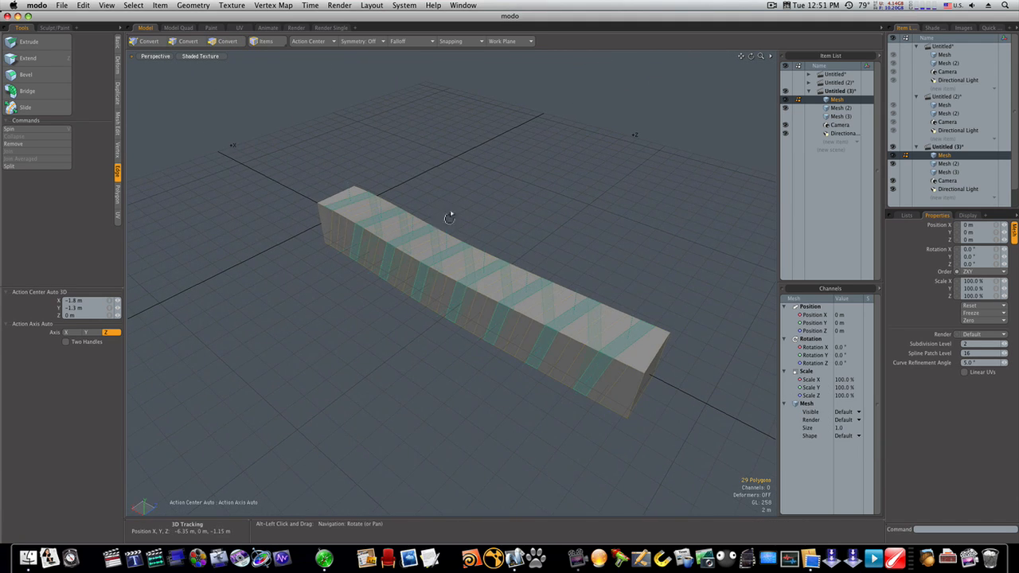
left_click_drag(444, 215, 467, 266, "alt+shift")
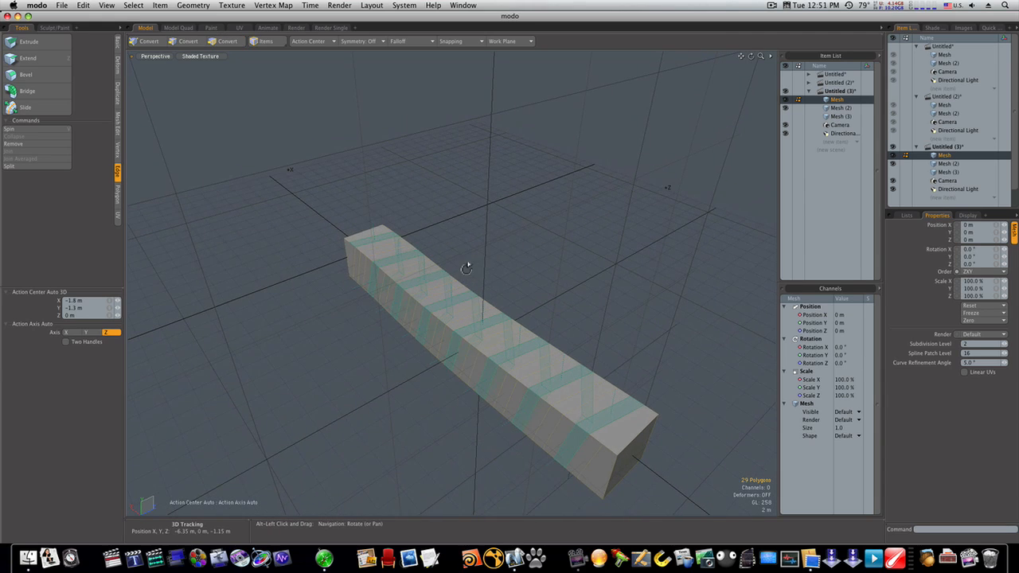
left_click(134, 6)
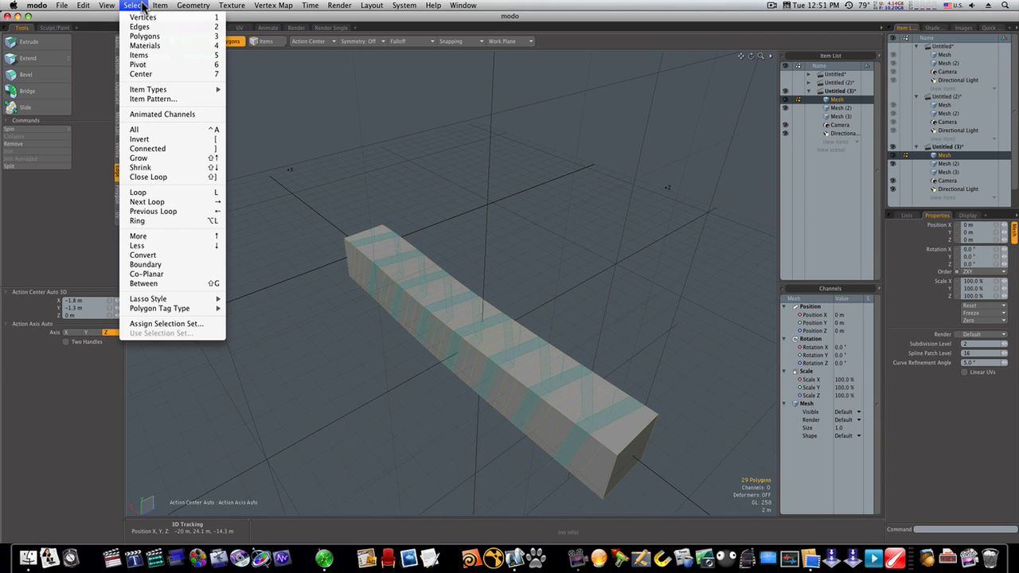
left_click(158, 147)
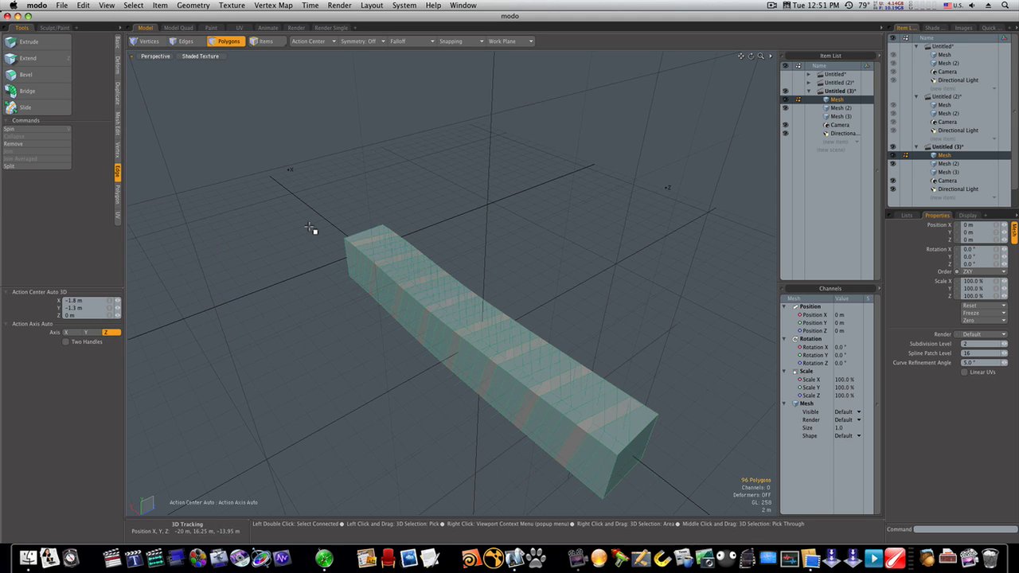
key("Delete")
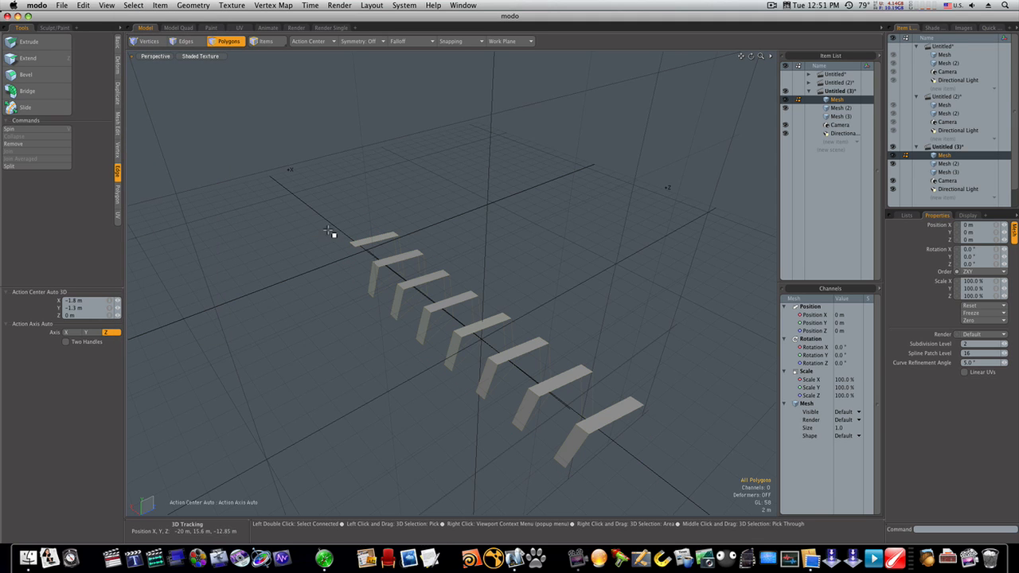
- Thicken the whole spiral strip with an offset of -700 mm
left_click_drag(329, 232, 470, 322, "alt")
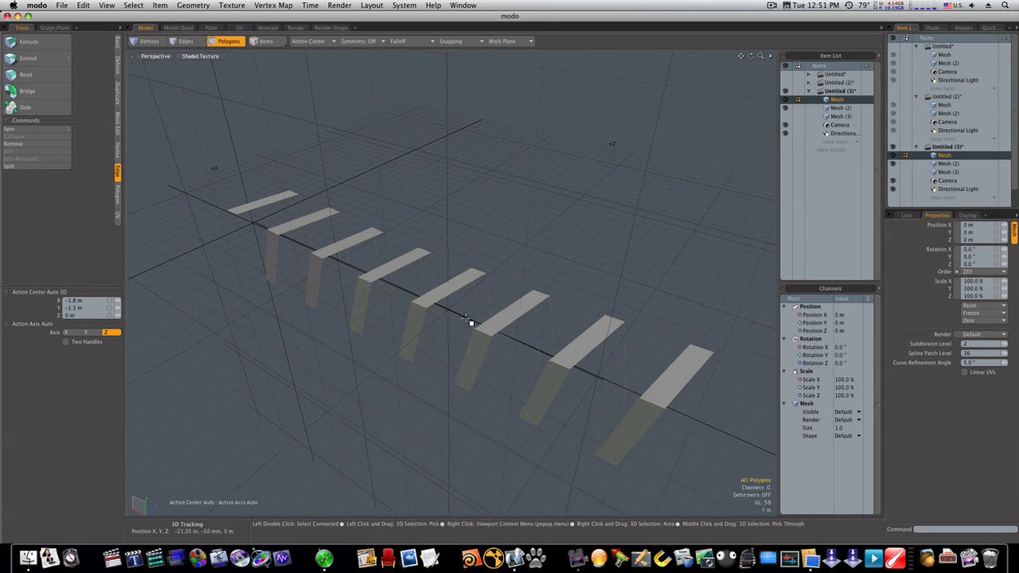
double_click(276, 200)
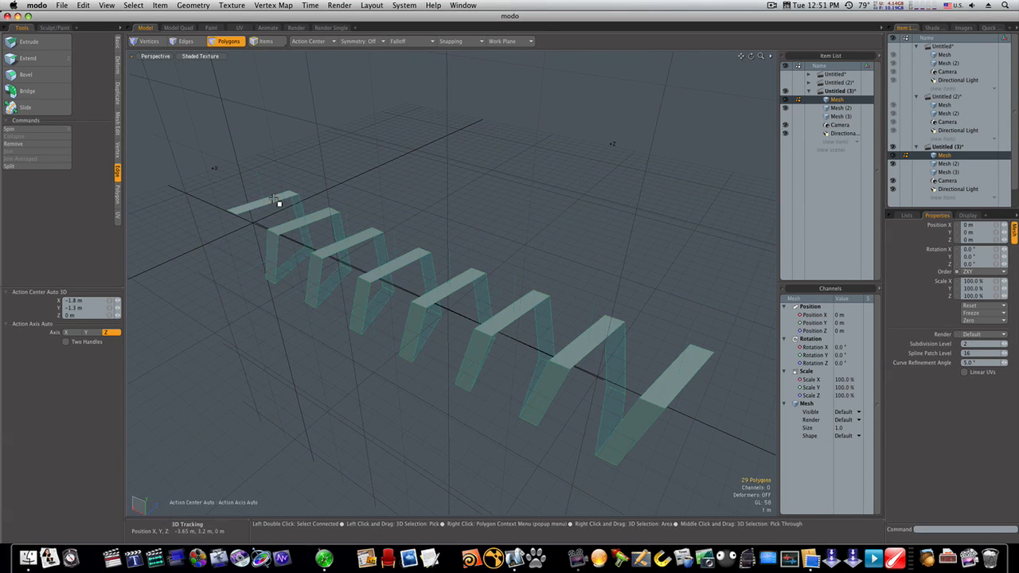
left_click(119, 42)
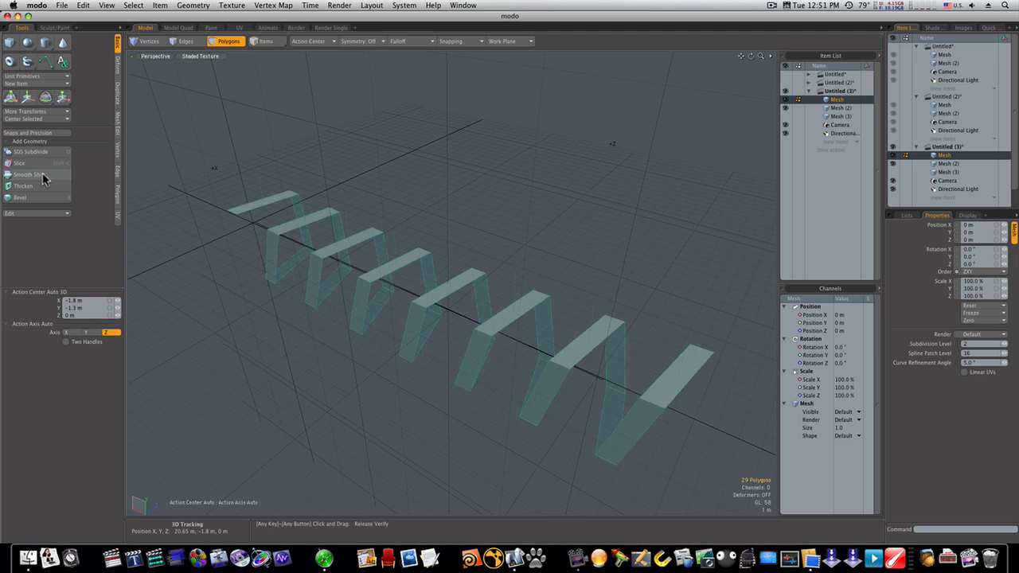
left_click(283, 183)
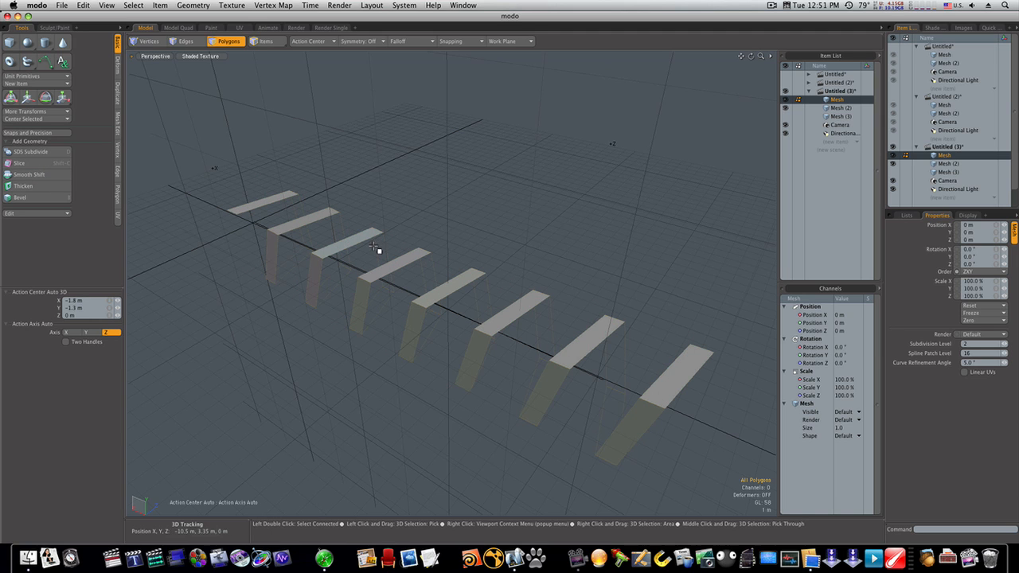
left_click_drag(454, 302, 394, 281, "alt")
key("3")
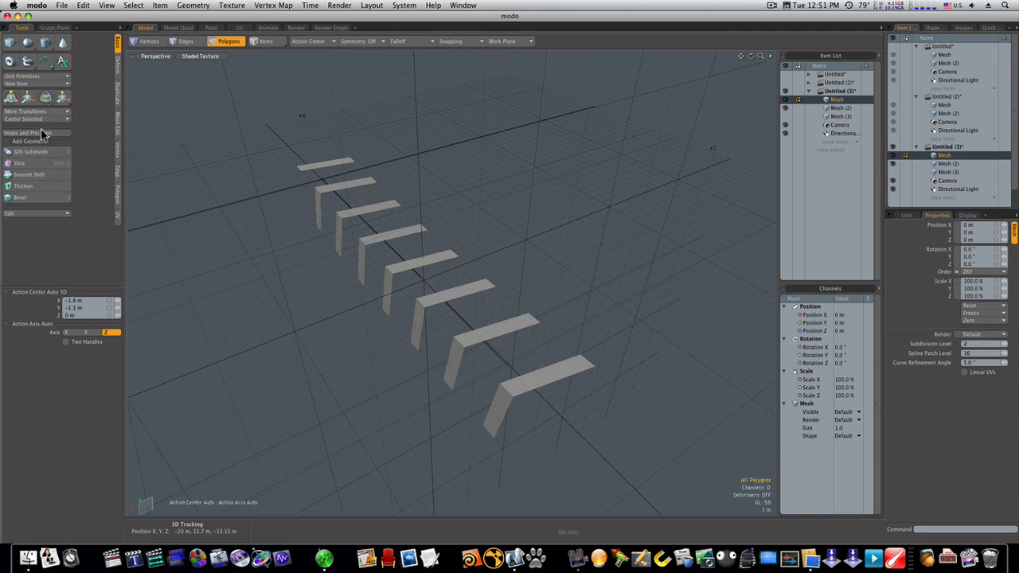
left_click(49, 191)
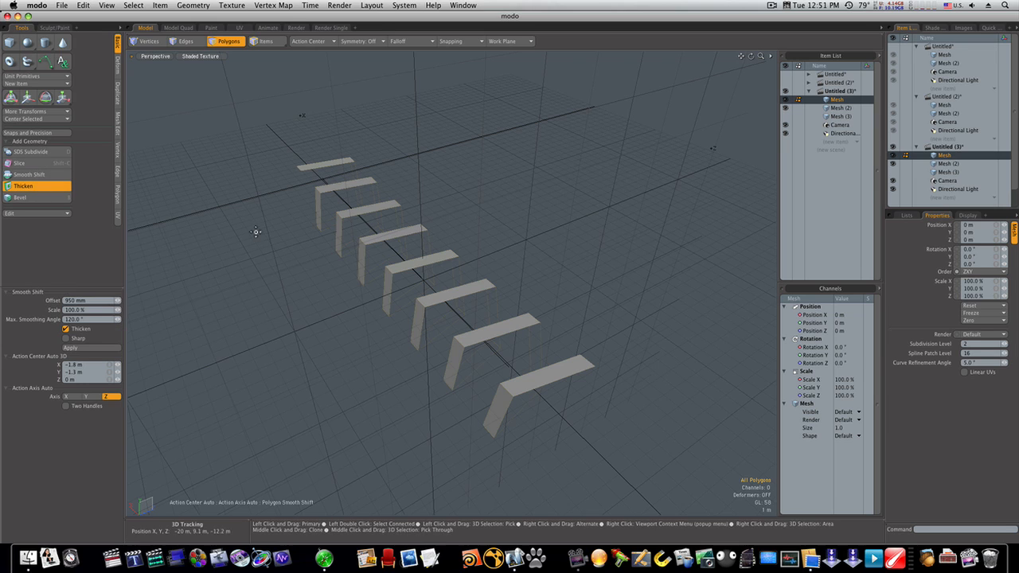
left_click_drag(405, 238, 405, 294)
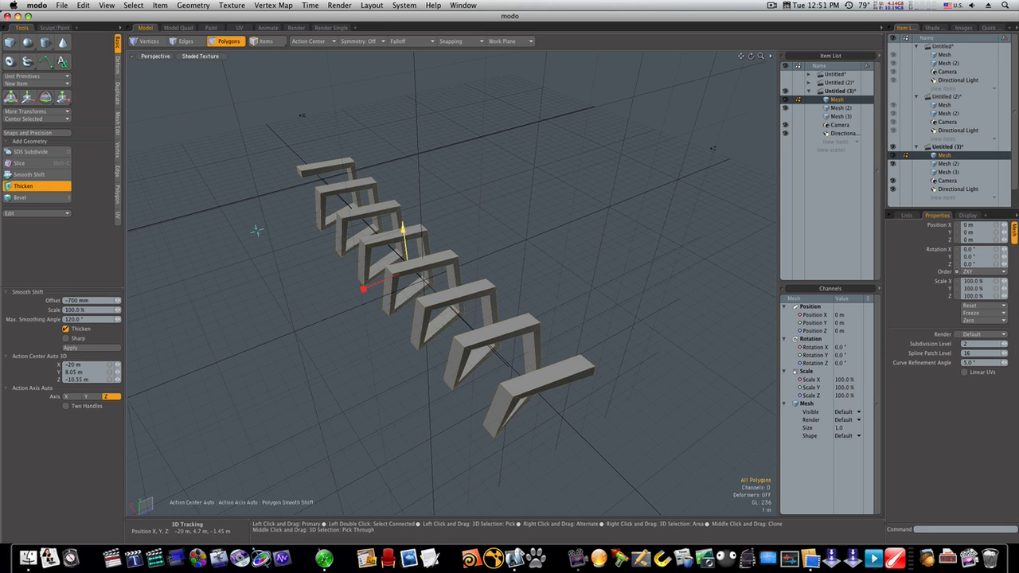
key("space")
- Convert the thickened square spiral to a subdivision surface so it becomes a smooth coil
left_click_drag(510, 227, 541, 247, "alt")
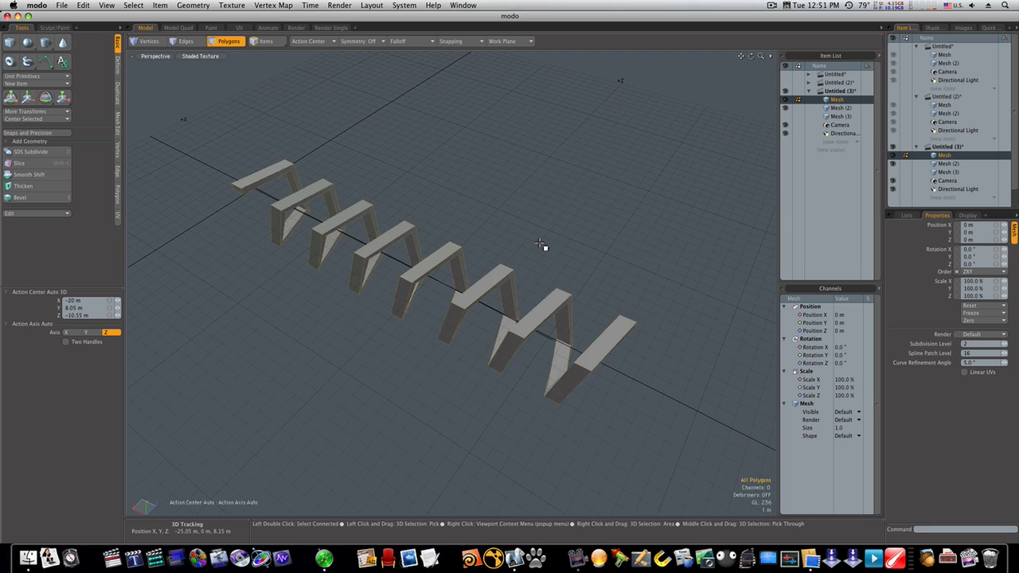
key("Tab")
left_click_drag(371, 237, 416, 250, "alt")
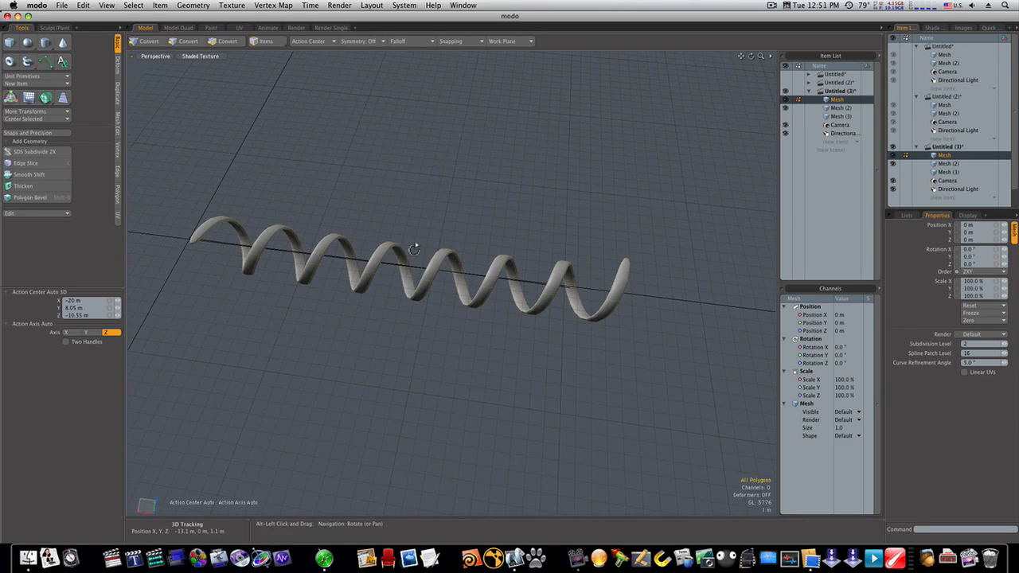
- Fatten the coil by pushing its surface outward by about 1.05 m
left_click(118, 72)
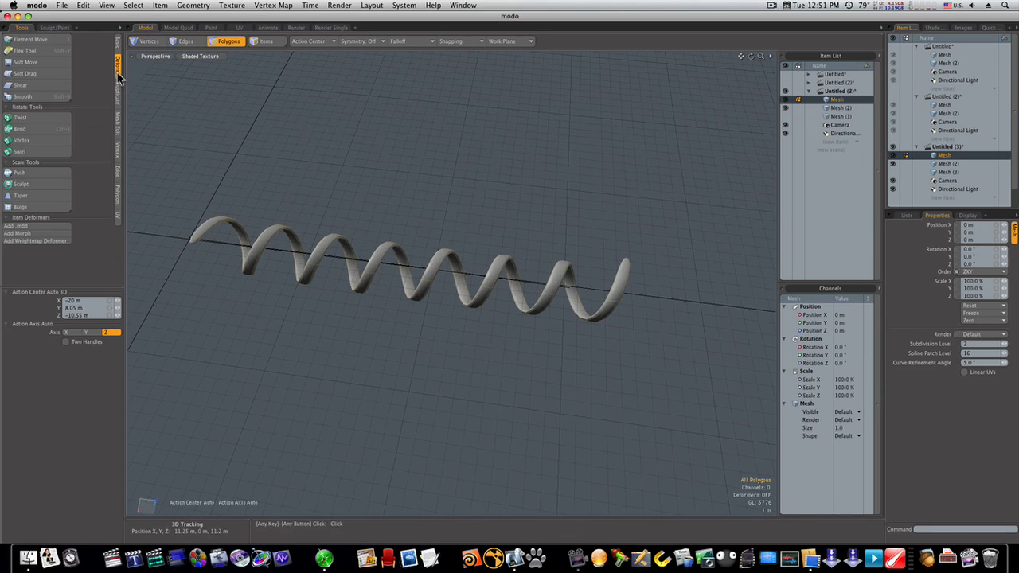
left_click(33, 175)
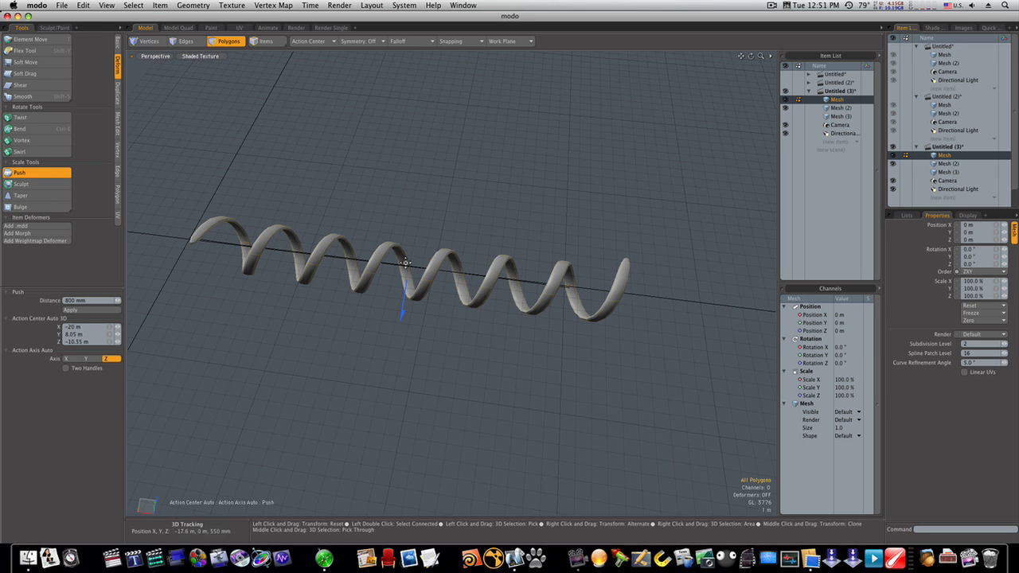
left_click_drag(402, 310, 400, 322)
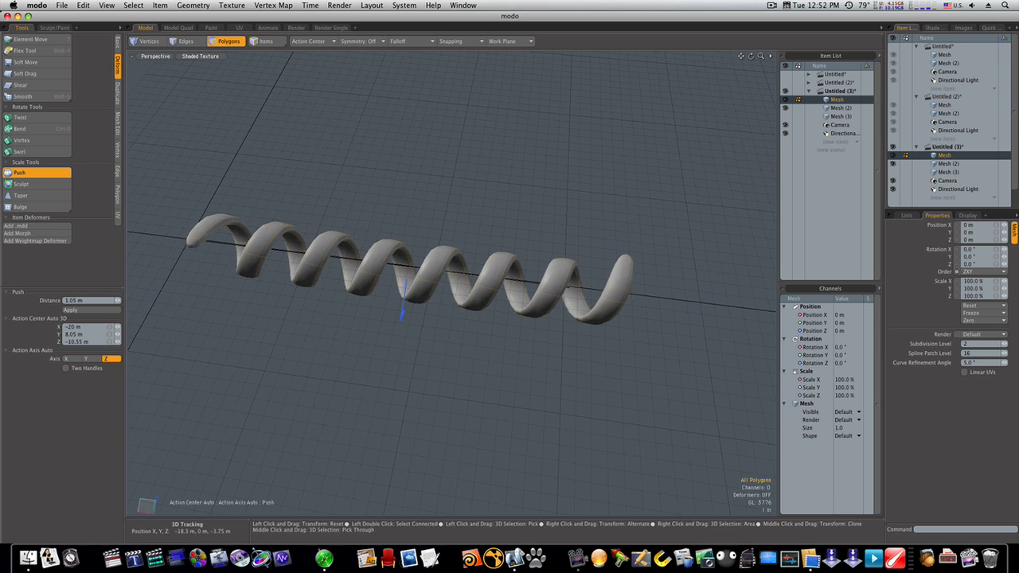
key("space")
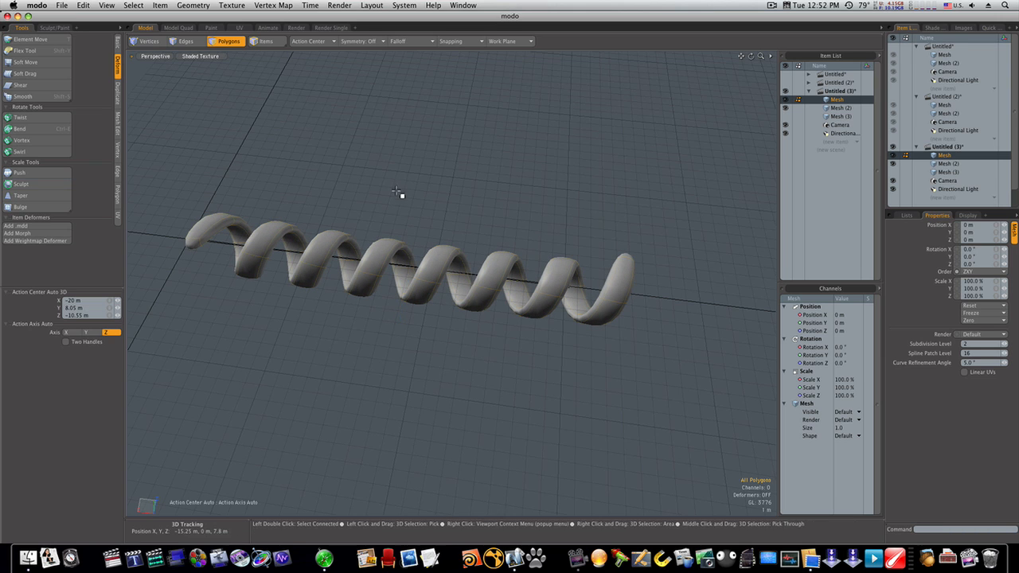
- Stretch the coil lengthwise by scaling it along the X axis
scroll(475, 257, "down", 6)
left_click_drag(448, 259, 467, 266, "alt")
scroll(516, 256, "up", 8)
scroll(428, 267, "down", 4)
key("3")
key("r")
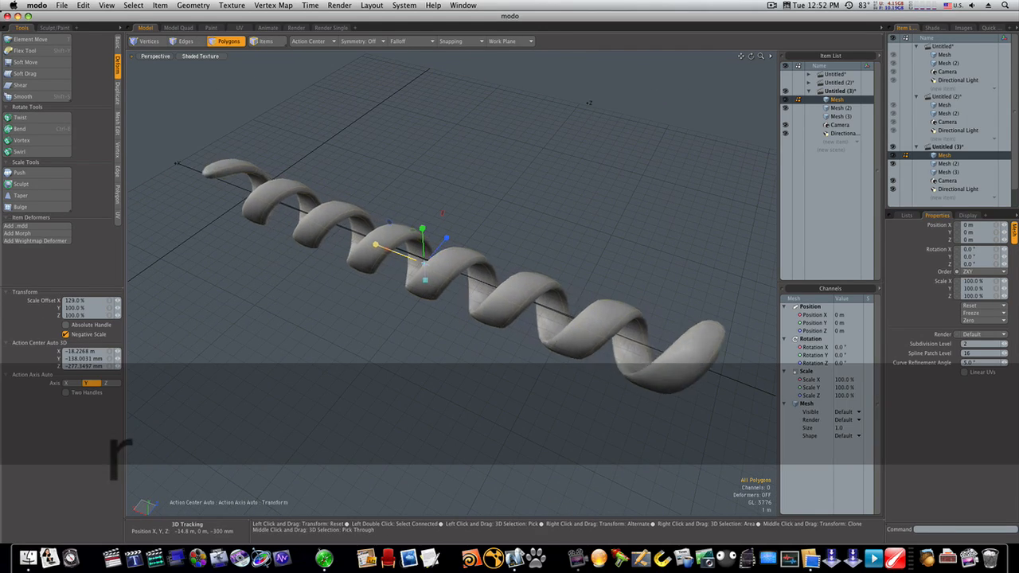